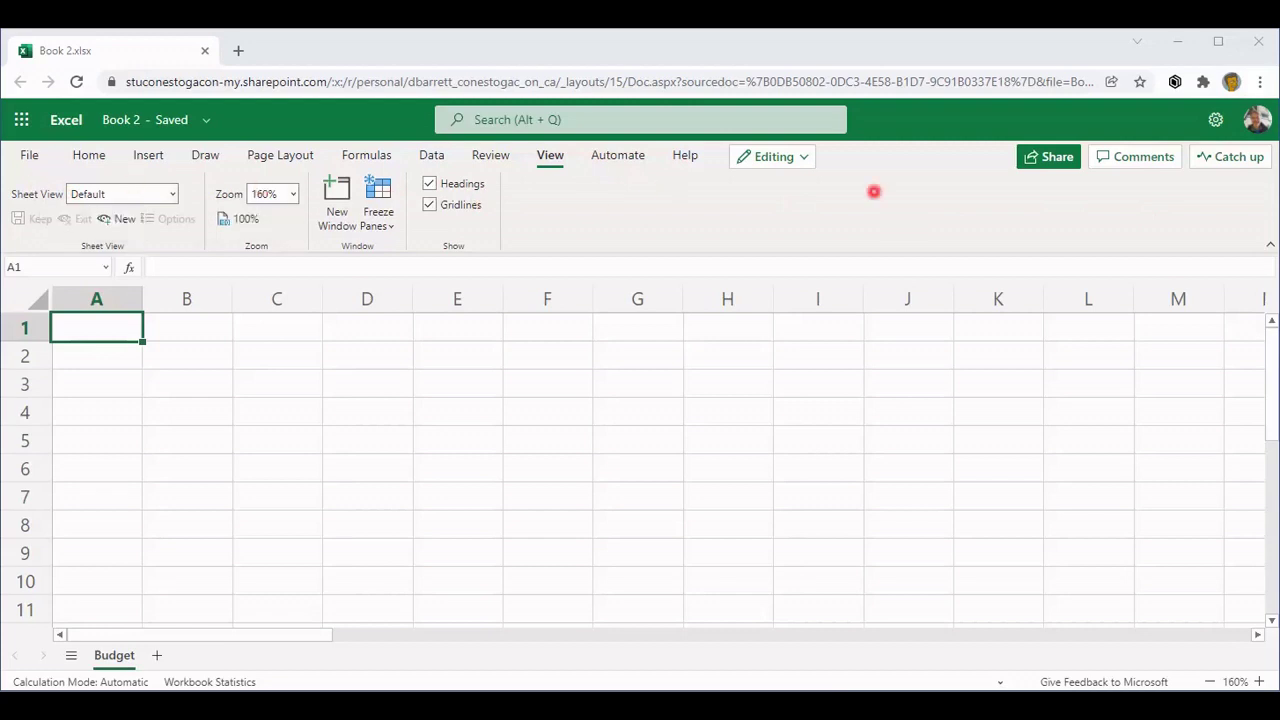
- Collapse to the simplified ribbon and browse Home, Insert, Draw and Page Layout, ending on Home
{"action": "left_click", "coordinate": [1270, 244]}
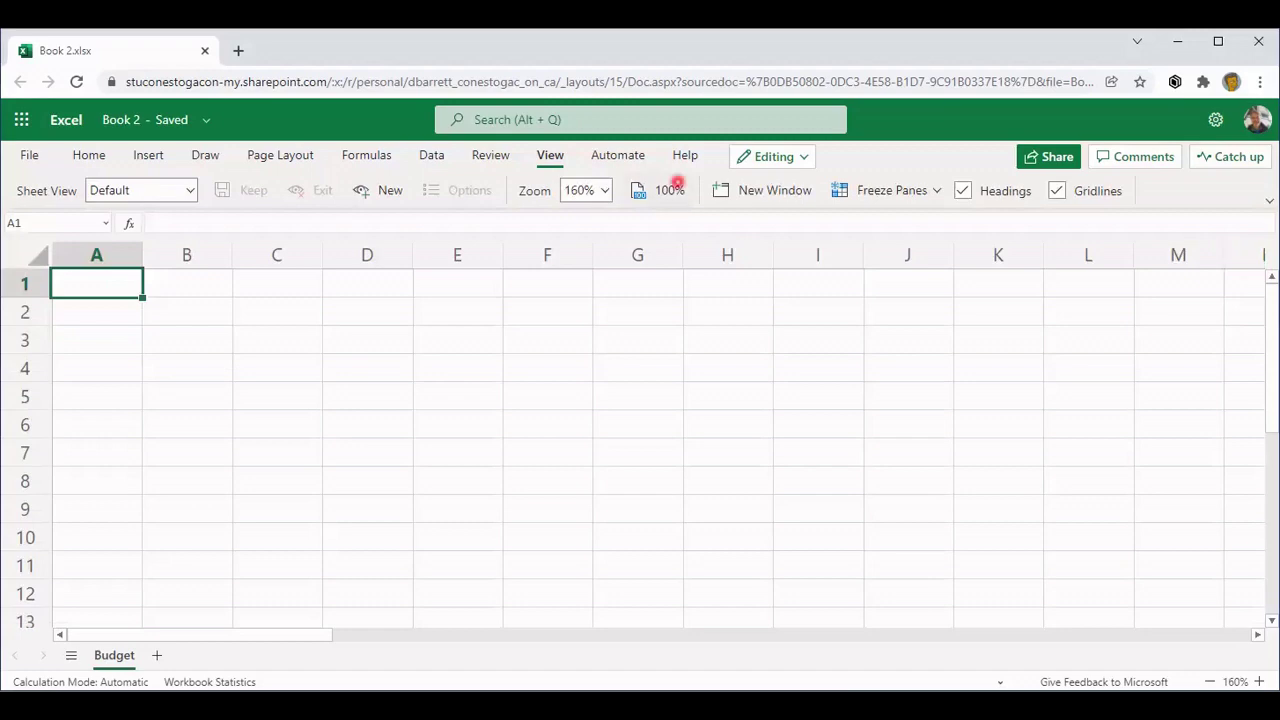
{"action": "left_click", "coordinate": [88, 152]}
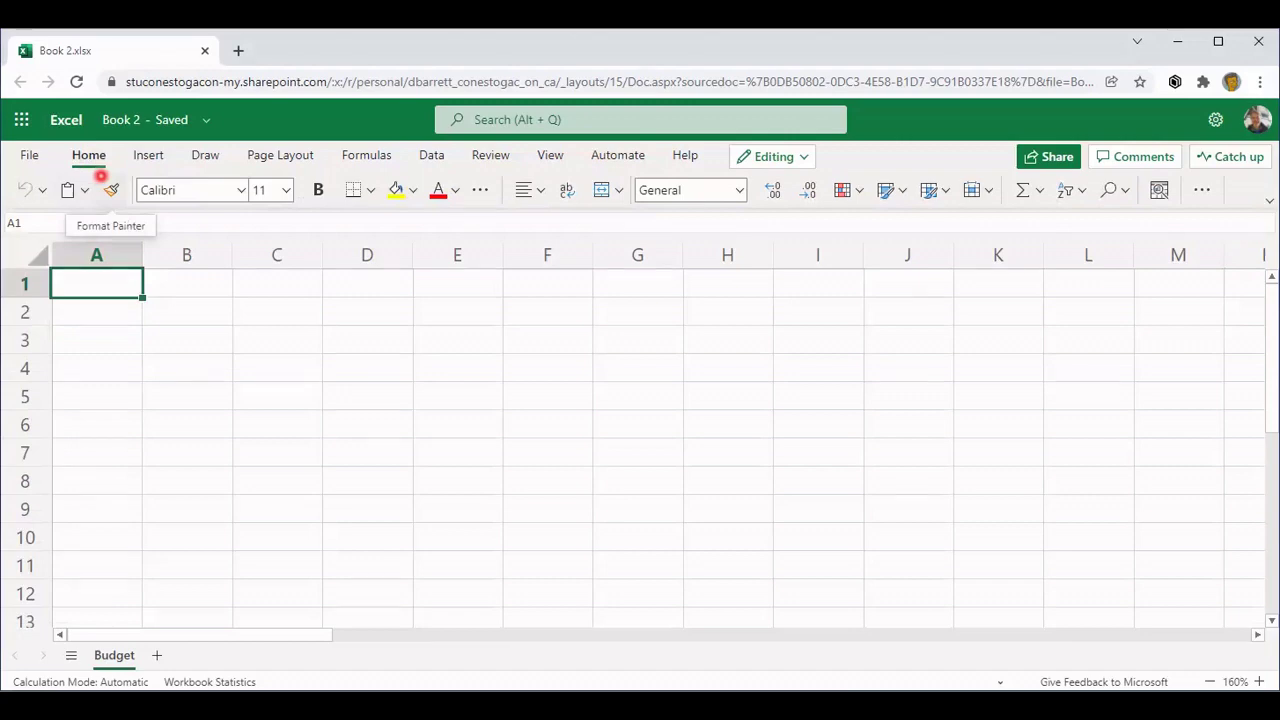
{"action": "left_click", "coordinate": [147, 155]}
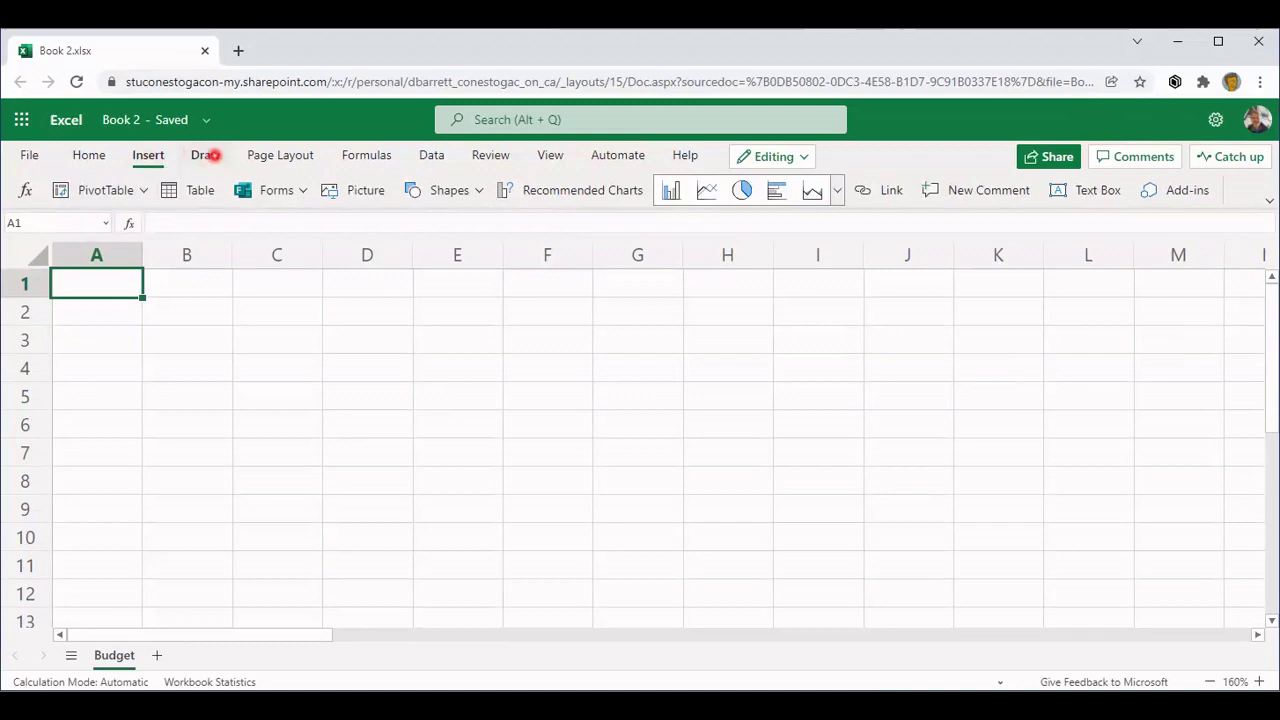
{"action": "left_click", "coordinate": [205, 155]}
{"action": "left_click", "coordinate": [268, 156]}
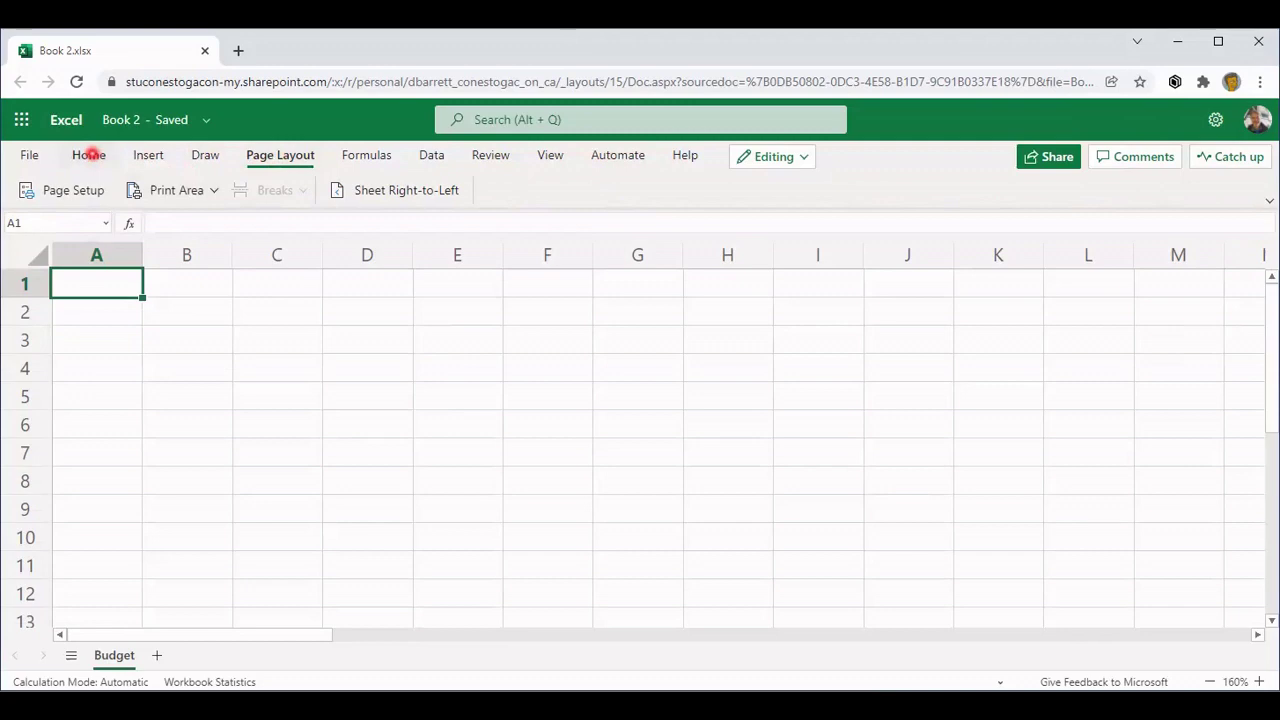
{"action": "left_click", "coordinate": [88, 155]}
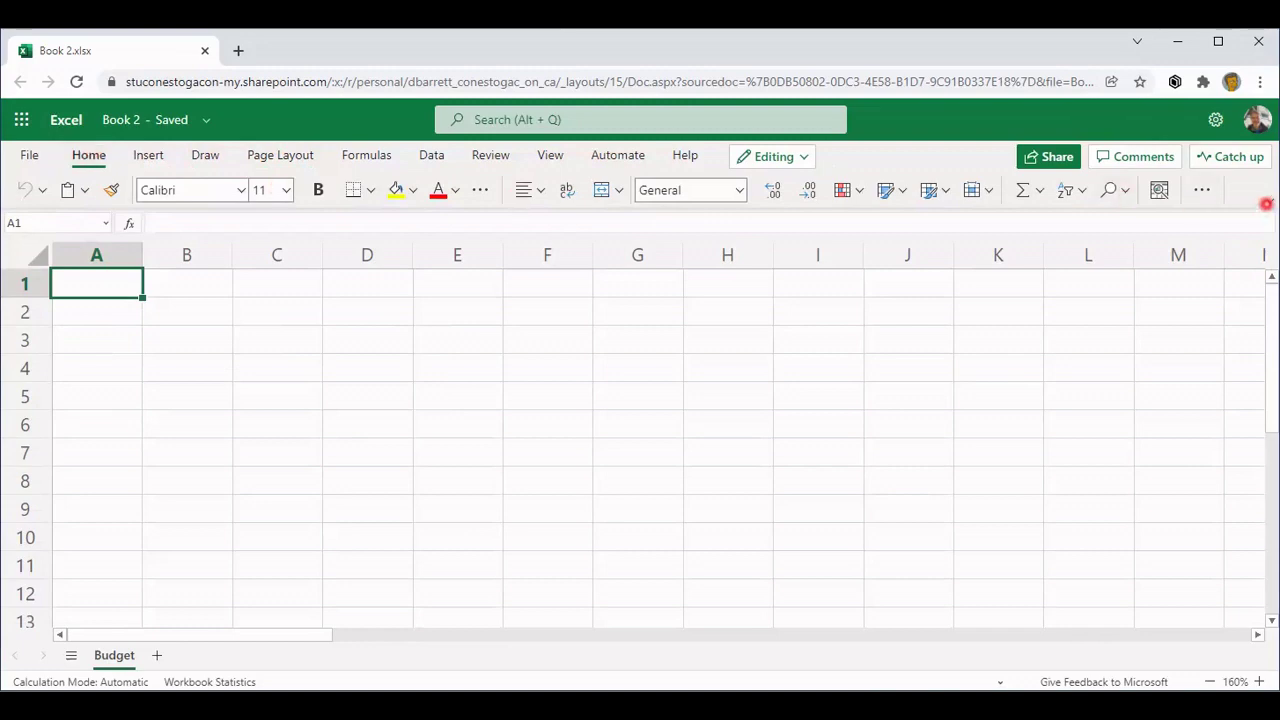
- Restore the classic ribbon, look through Insert and Draw, then return to Home
{"action": "left_click", "coordinate": [1269, 202]}
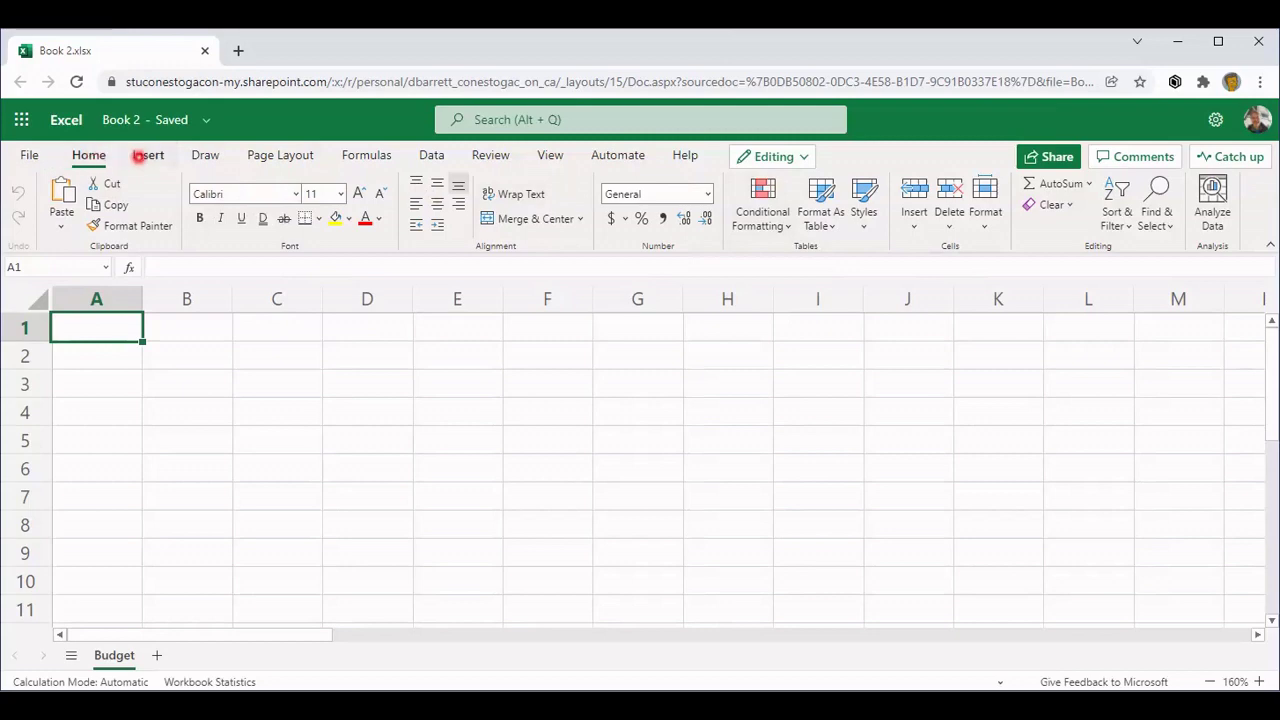
{"action": "left_click", "coordinate": [143, 156]}
{"action": "left_click", "coordinate": [205, 156]}
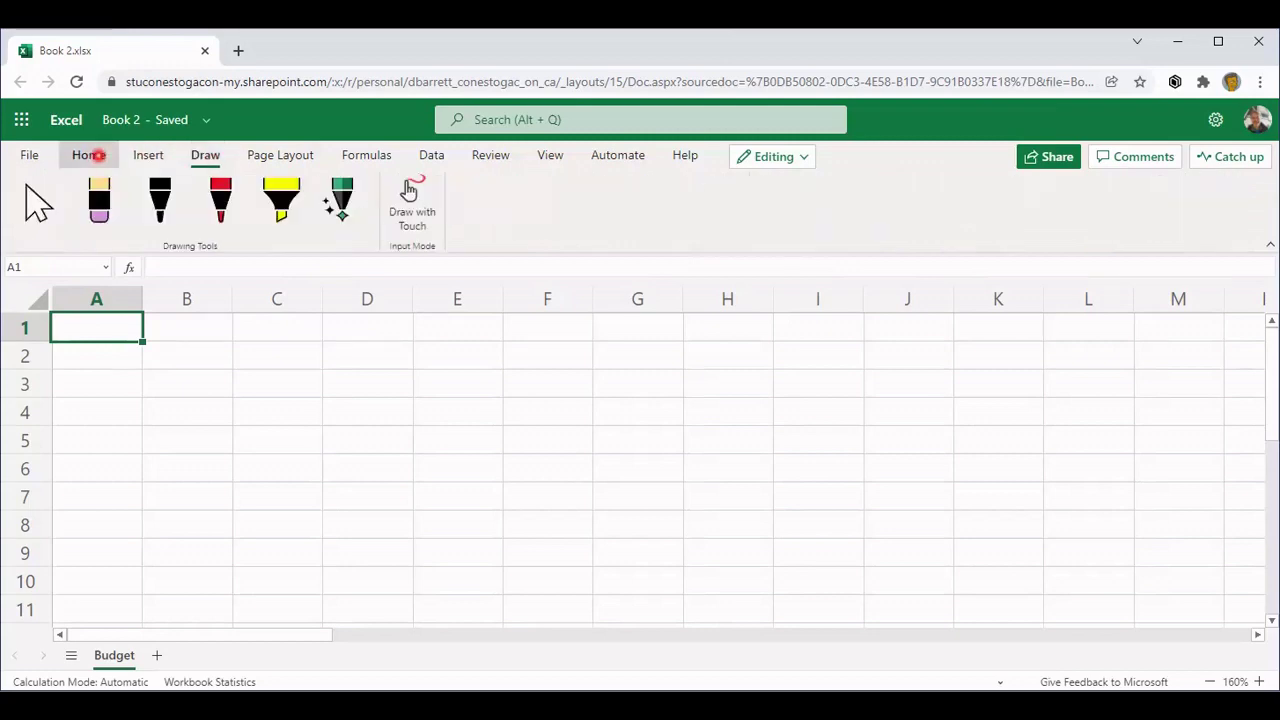
{"action": "left_click", "coordinate": [97, 155]}
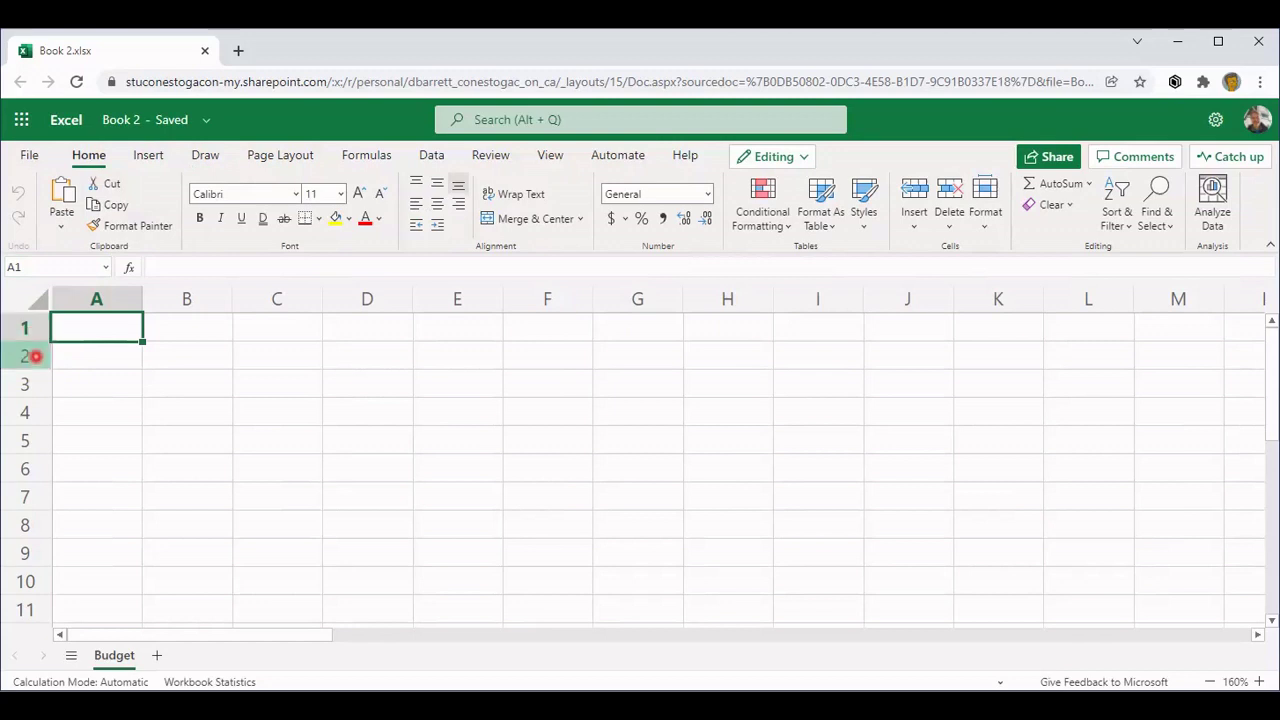
{"action": "left_click", "coordinate": [34, 356]}
{"action": "left_click", "coordinate": [31, 384]}
{"action": "left_click", "coordinate": [34, 411]}
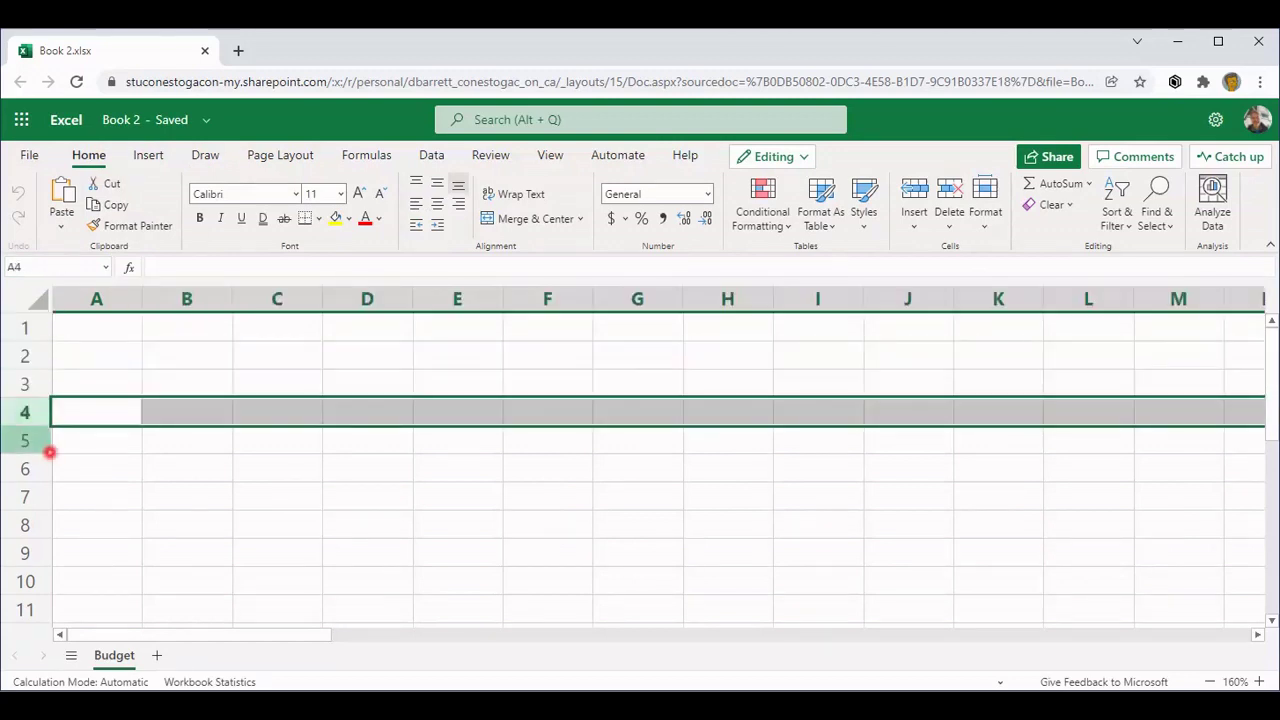
{"action": "left_click", "coordinate": [34, 443]}
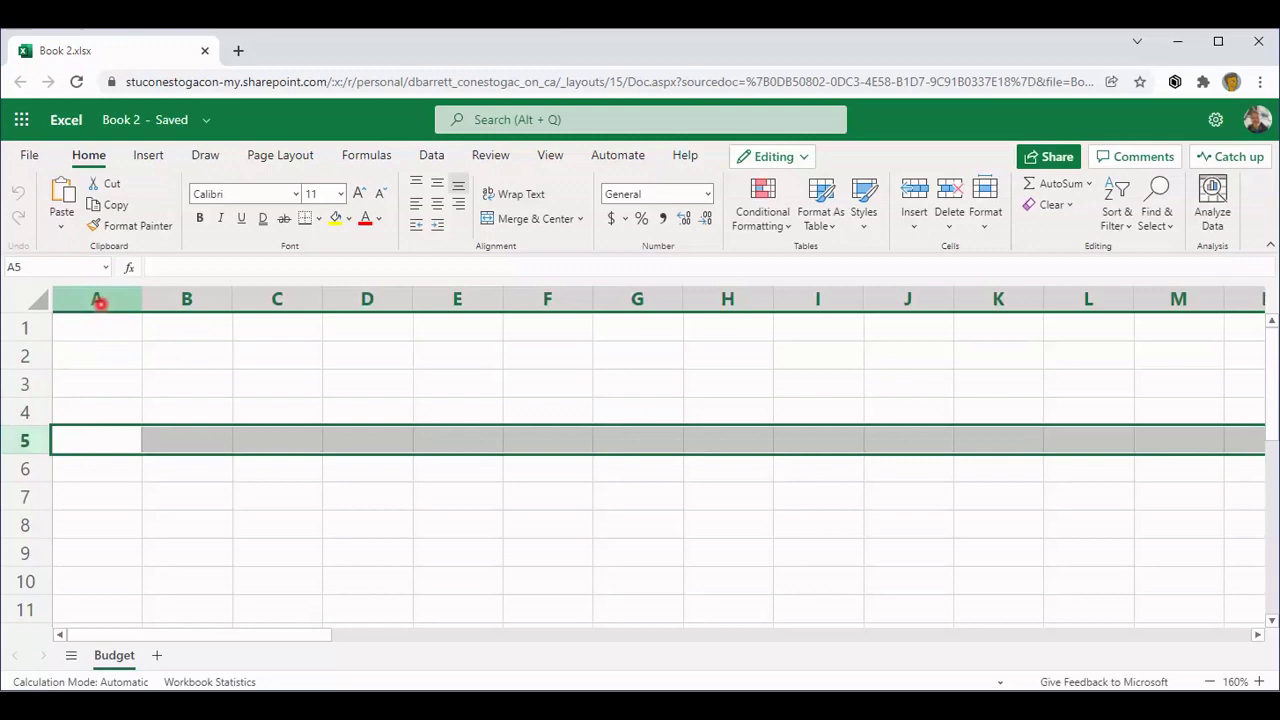
{"action": "left_click", "coordinate": [97, 300]}
{"action": "left_click", "coordinate": [184, 300]}
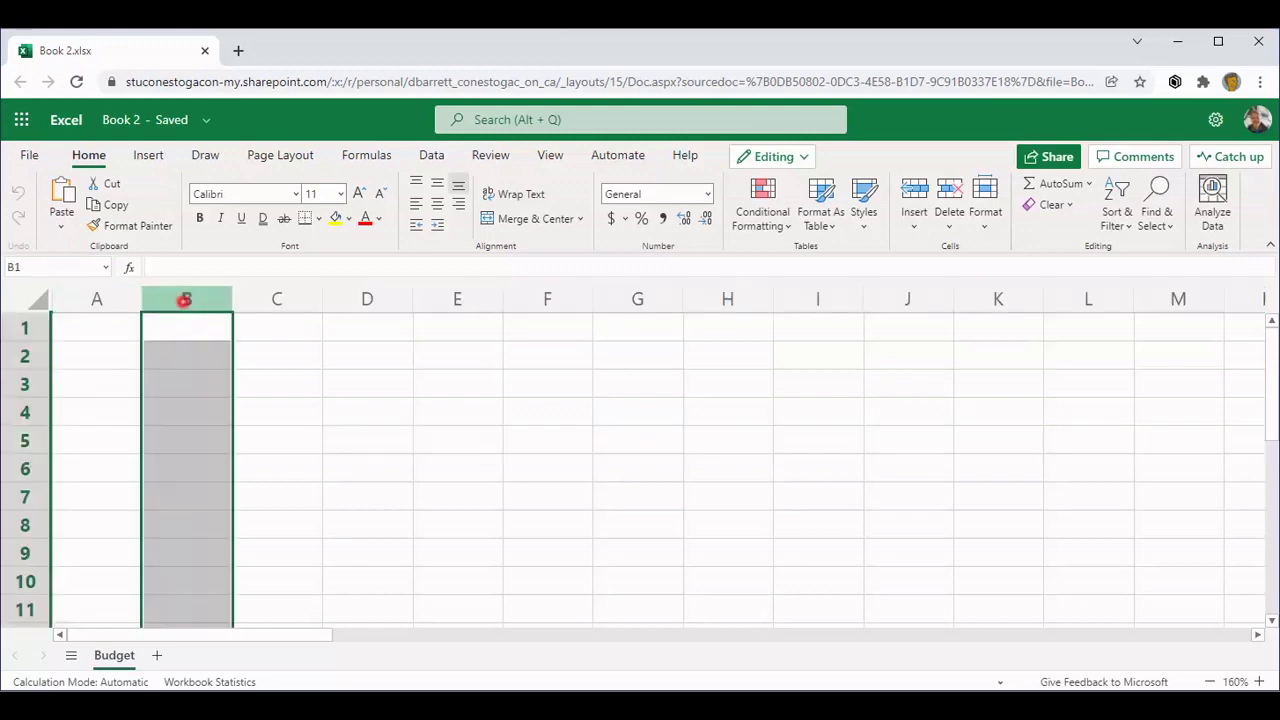
{"action": "left_click", "coordinate": [274, 300]}
{"action": "left_click", "coordinate": [363, 300]}
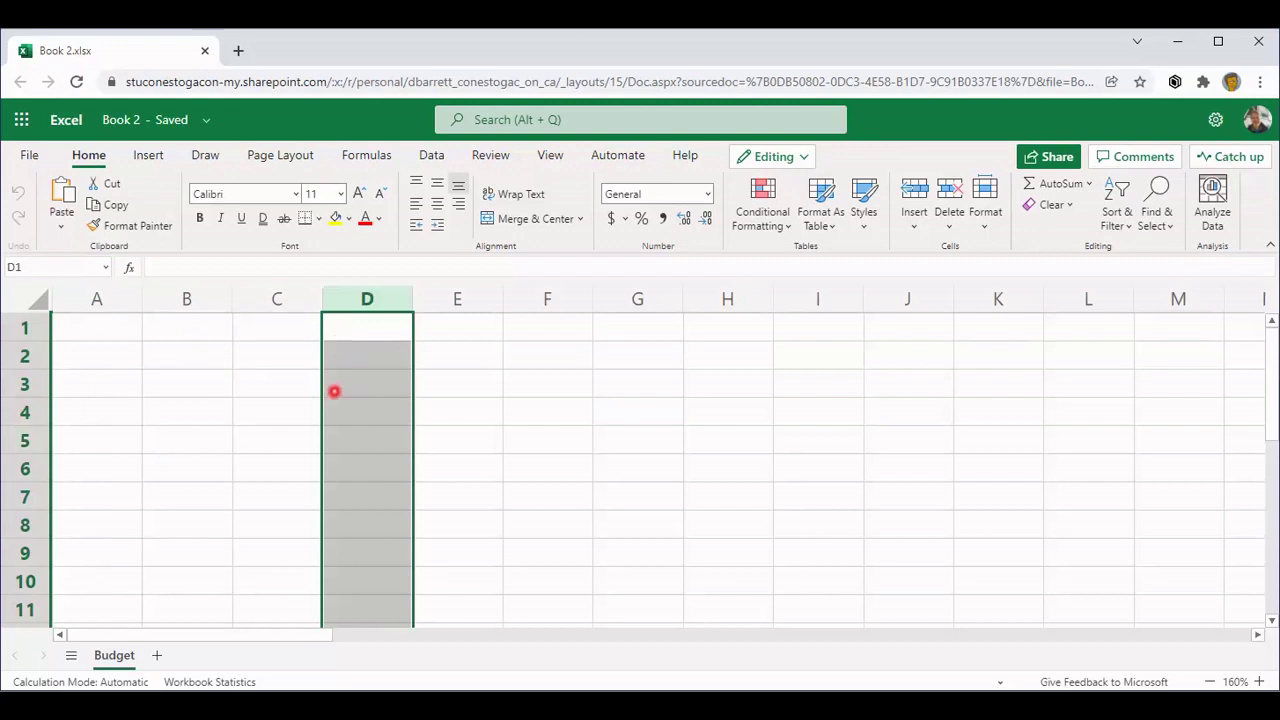
{"action": "left_click", "coordinate": [107, 328]}
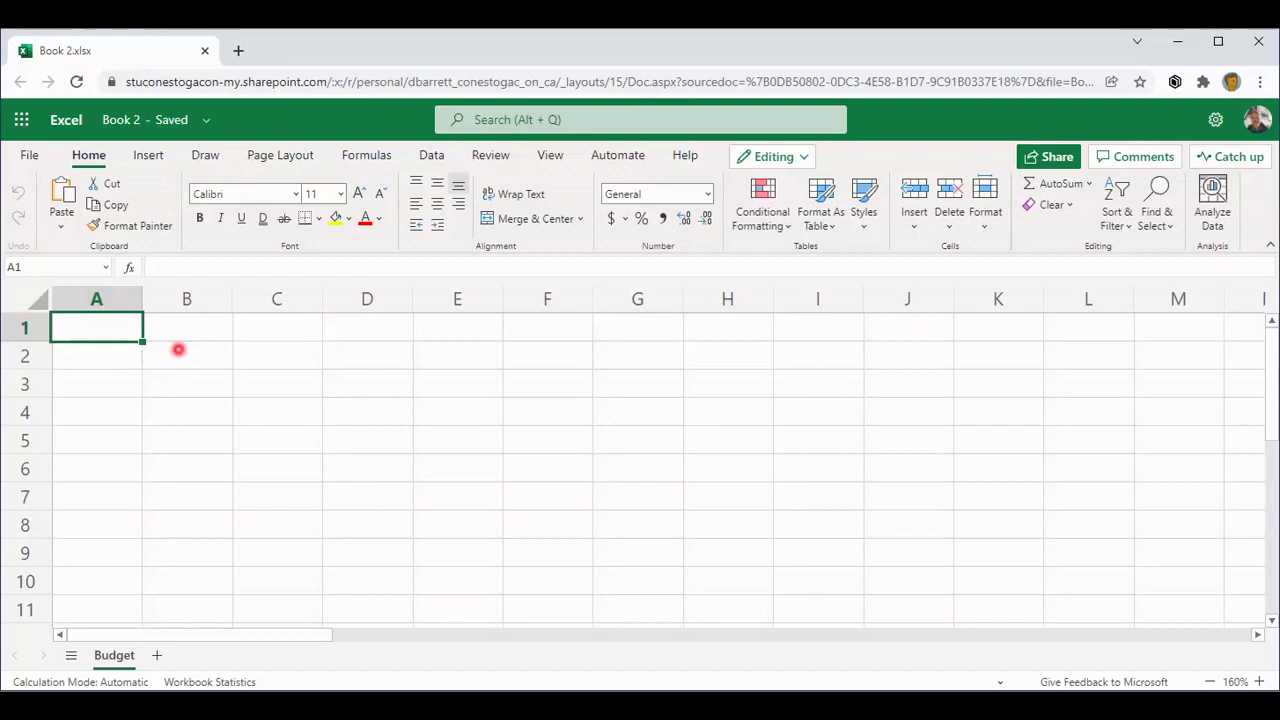
{"action": "left_click", "coordinate": [178, 349]}
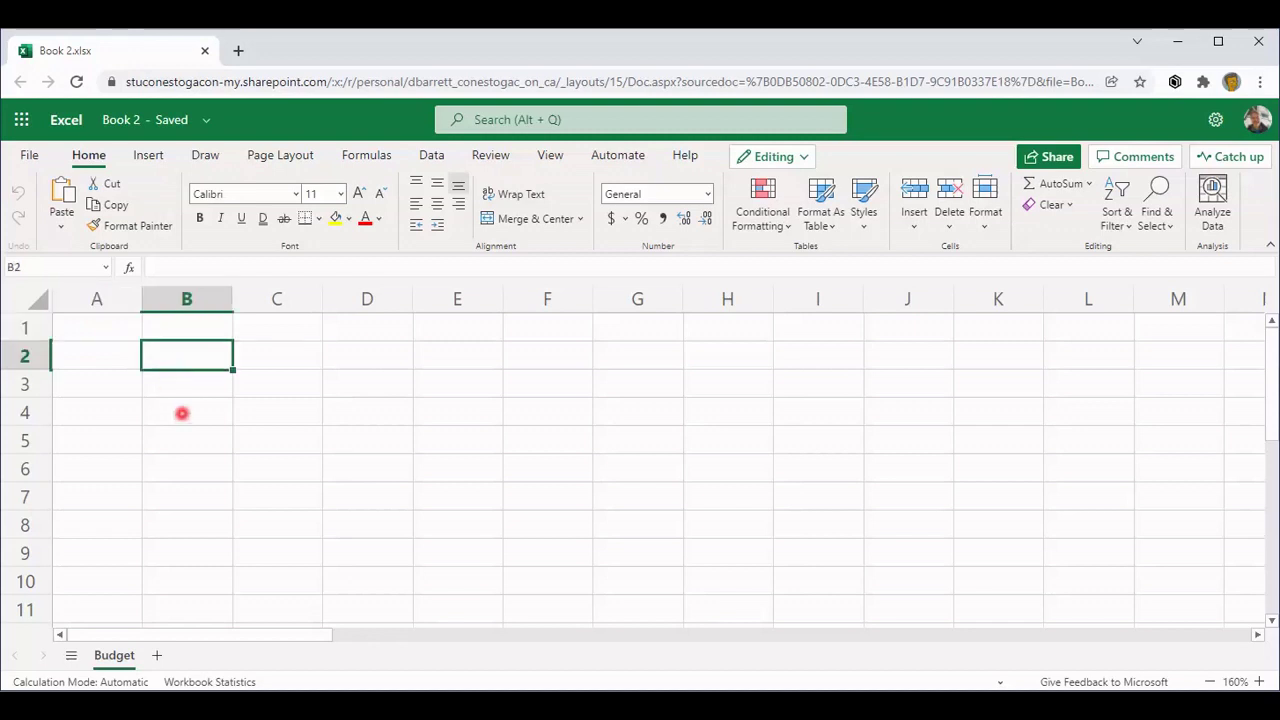
{"action": "left_click", "coordinate": [182, 413]}
{"action": "left_click", "coordinate": [440, 444]}
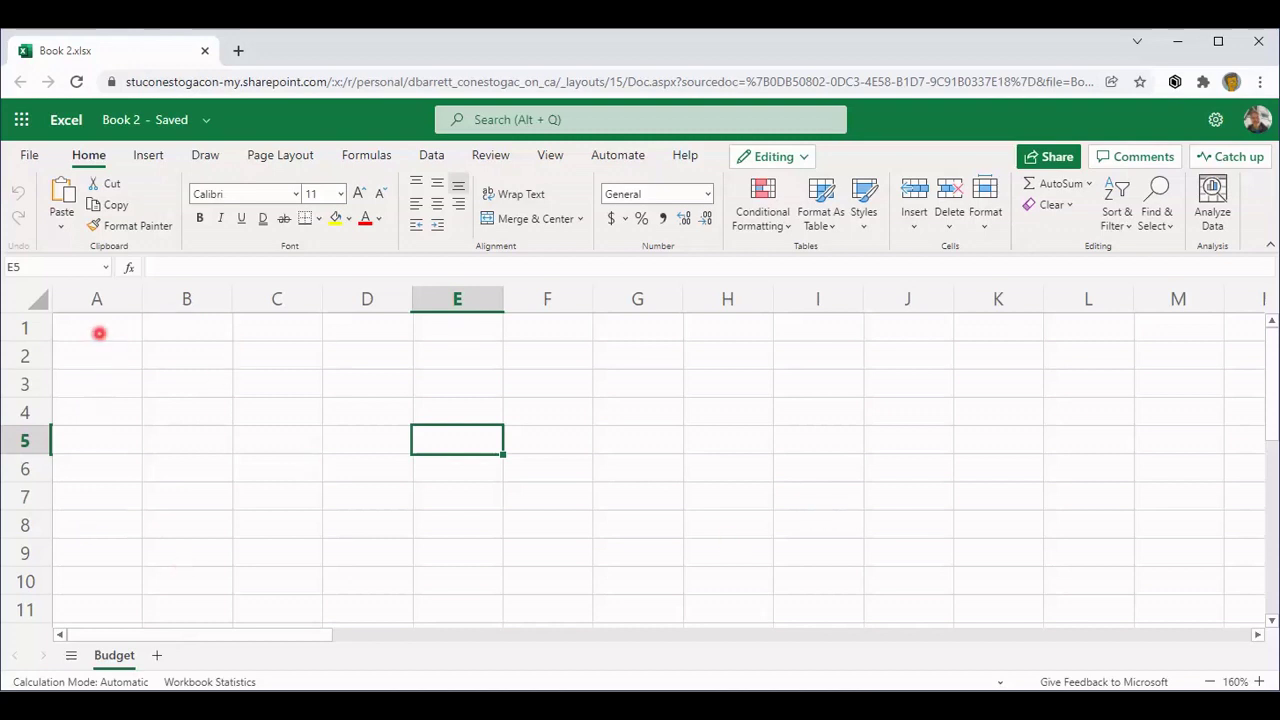
{"action": "left_click", "coordinate": [99, 333]}
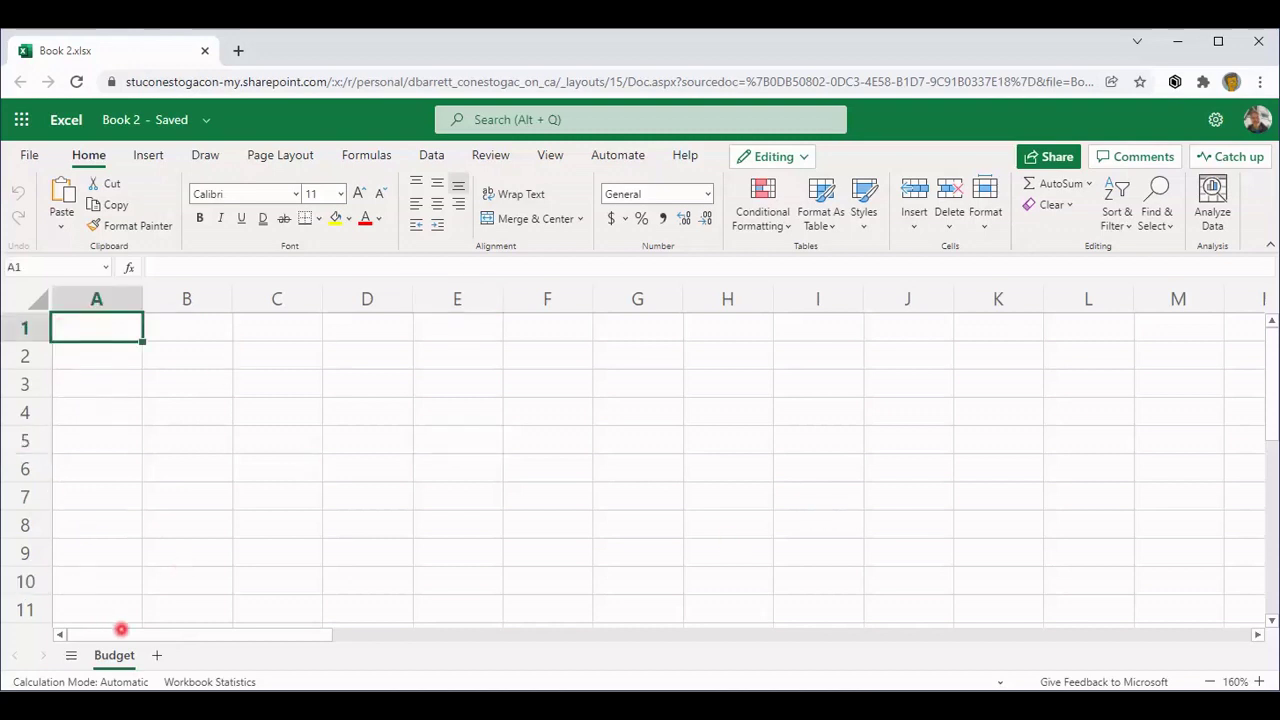
{"action": "left_click", "coordinate": [114, 658]}
- Add blank sheets Sheet1 and Sheet2, view Sheet1, then go back to Budget
{"action": "left_click", "coordinate": [157, 656]}
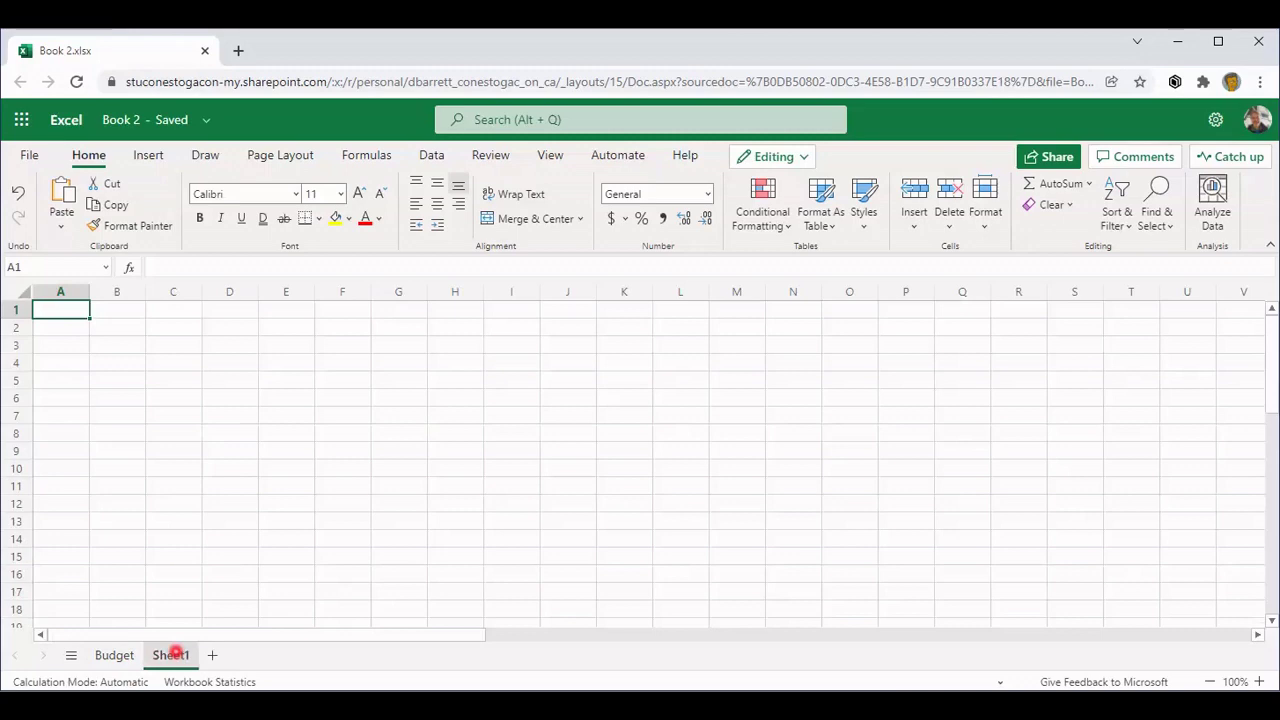
{"action": "left_click", "coordinate": [212, 655]}
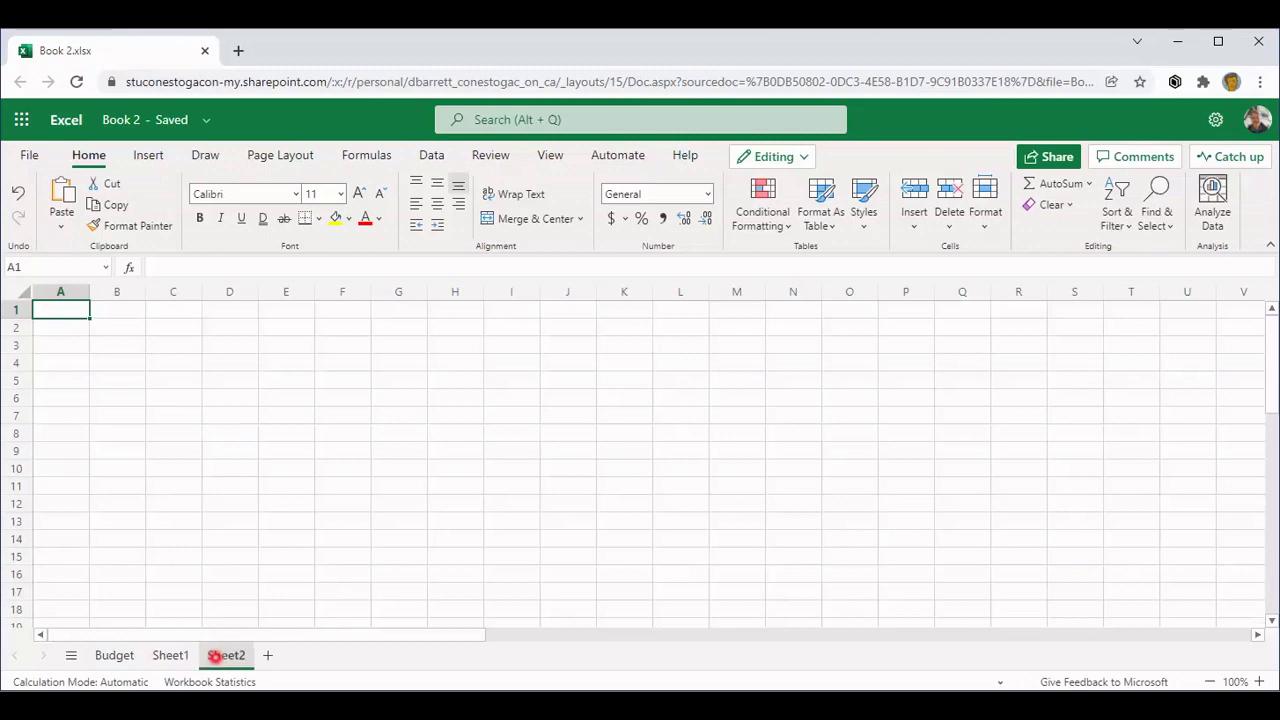
{"action": "left_click", "coordinate": [170, 655]}
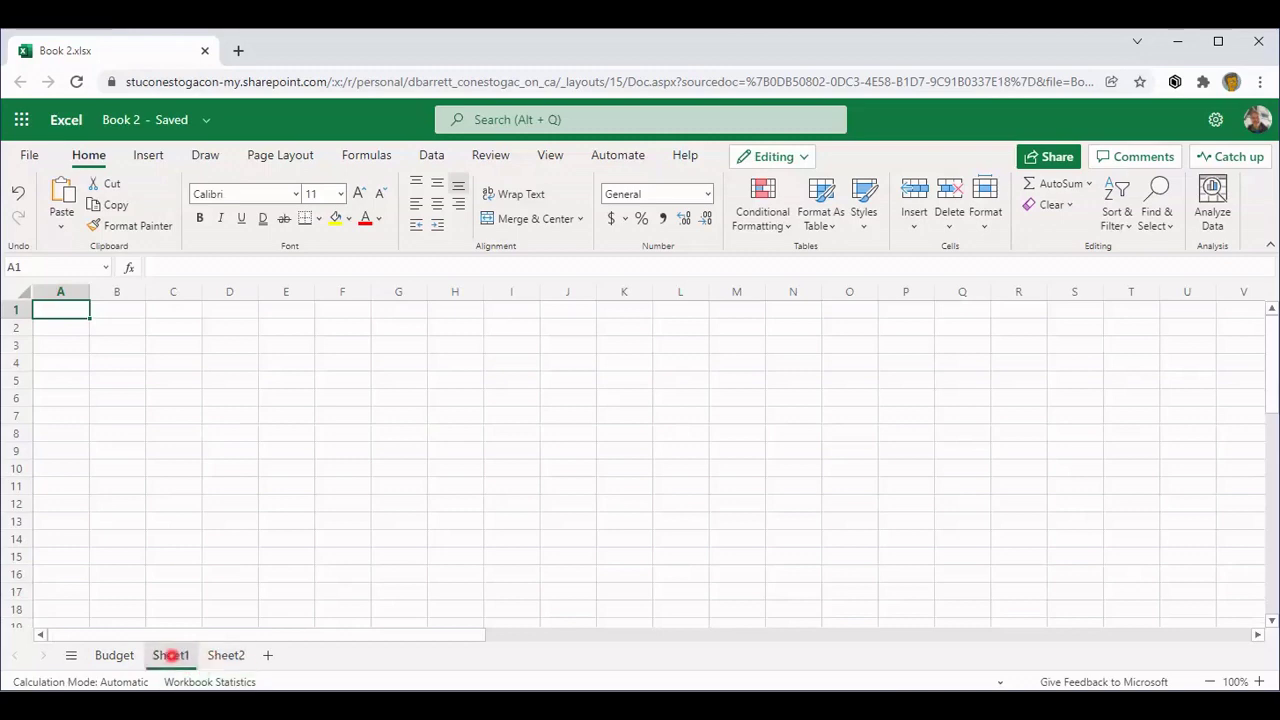
{"action": "left_click", "coordinate": [114, 655]}
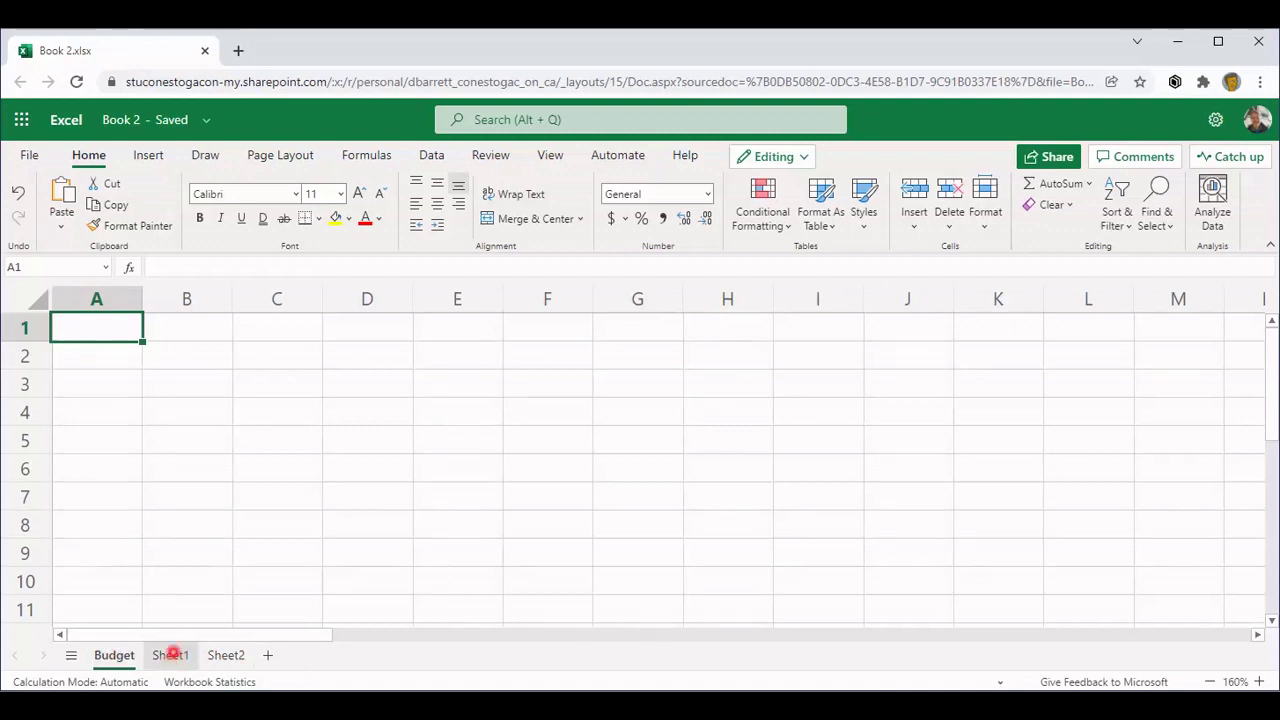
- Rename the Sheet1 tab to 'Help Information', correcting the typo before confirming
{"action": "right_click", "coordinate": [171, 655]}
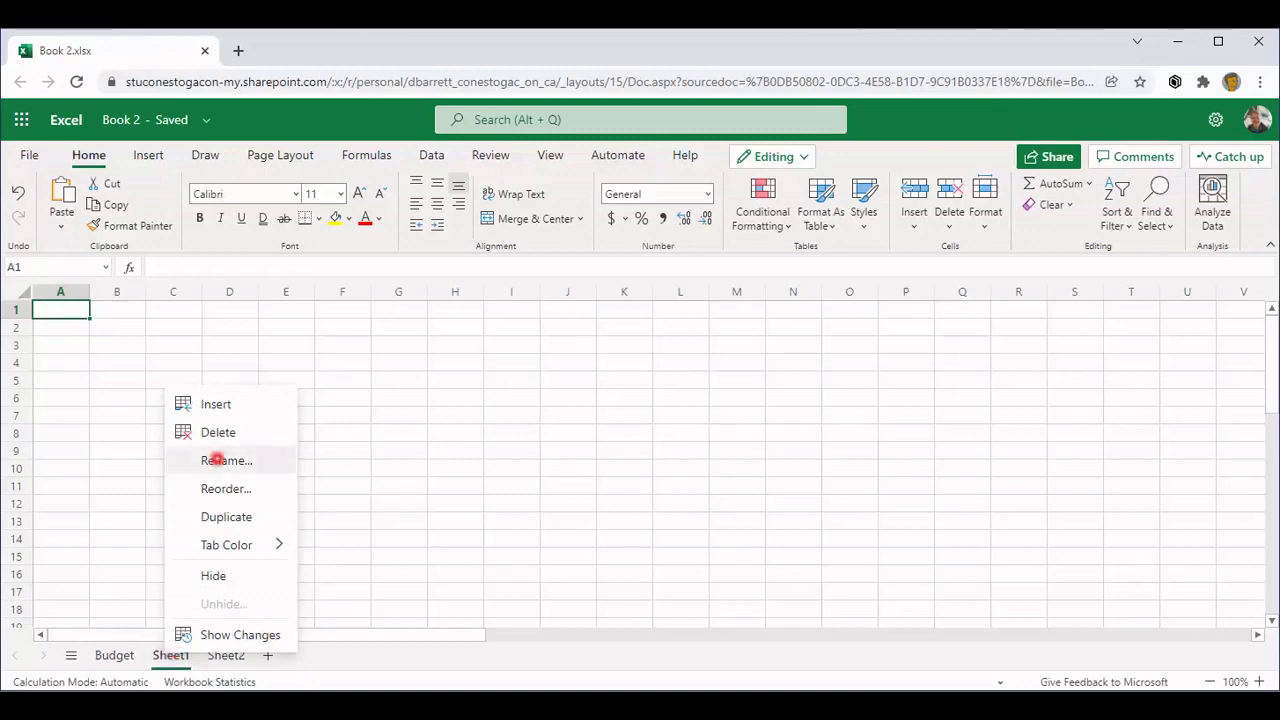
{"action": "left_click", "coordinate": [217, 460]}
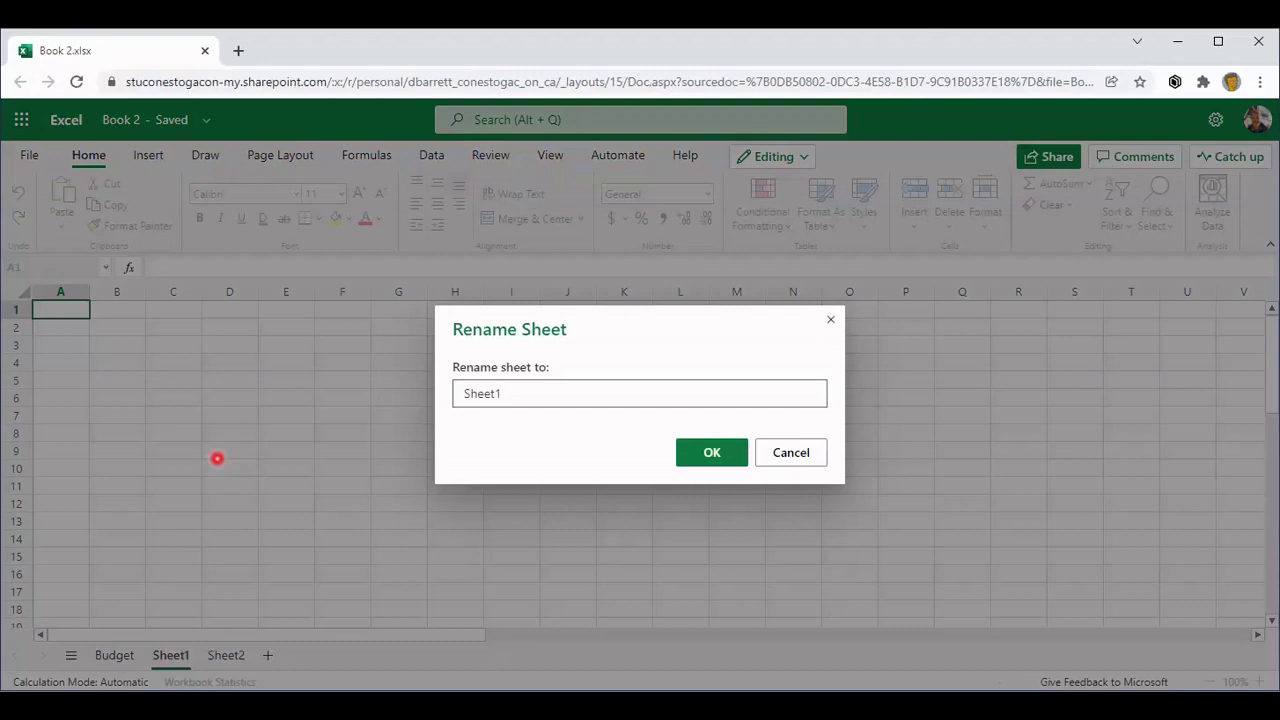
{"action": "key", "text": "BackSpace"}
{"action": "key", "text": "BackSpace"}
{"action": "key", "text": "BackSpace"}
{"action": "key", "text": "BackSpace"}
{"action": "key", "text": "BackSpace"}
{"action": "type", "text": "Help Informatino"}
{"action": "key", "text": "BackSpace"}
{"action": "type", "text": "on"}
{"action": "key", "text": "Return"}
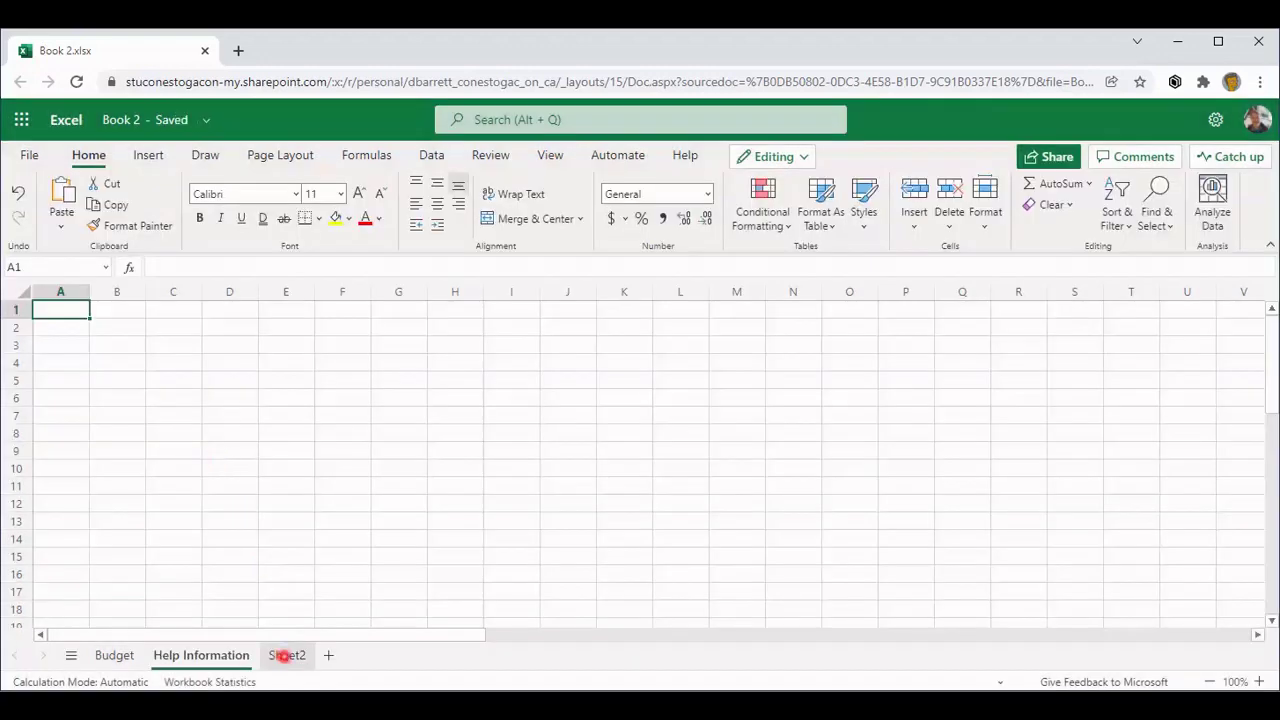
- Move Sheet2 ahead of Help Information, then delete it and confirm the deletion
{"action": "left_click_drag", "start_coordinate": [286, 656], "coordinate": [183, 662]}
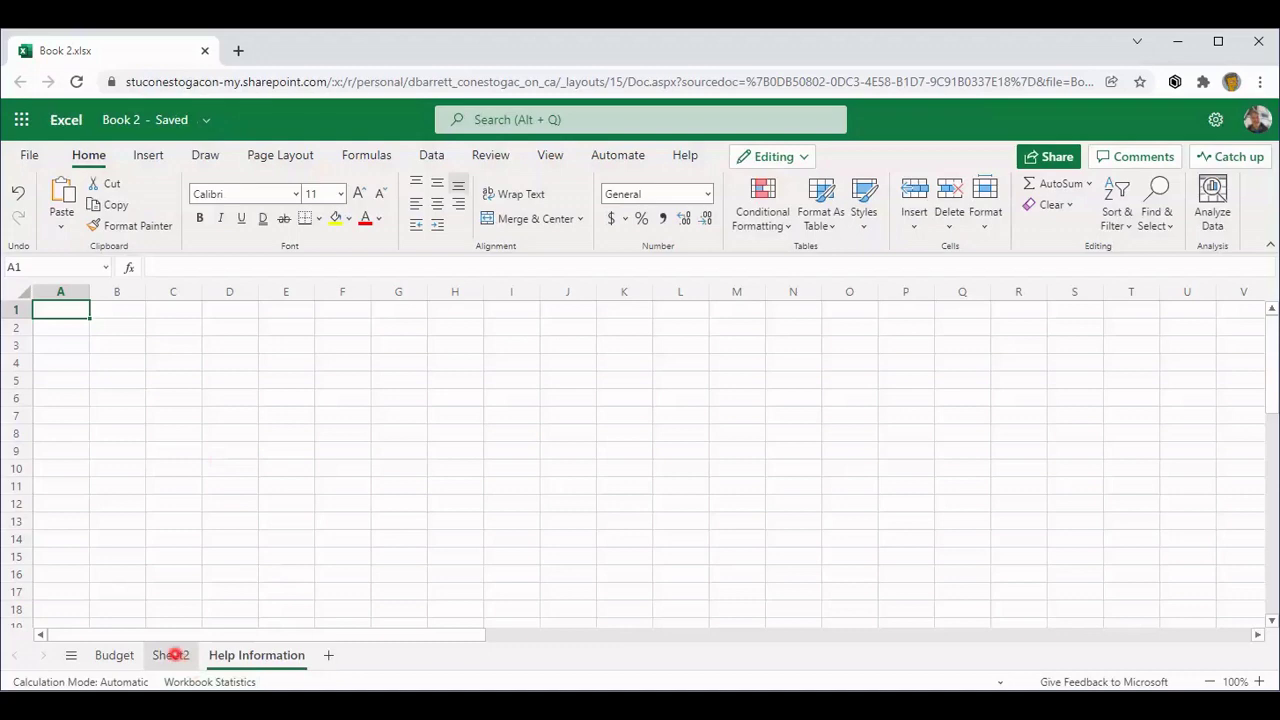
{"action": "right_click", "coordinate": [172, 655]}
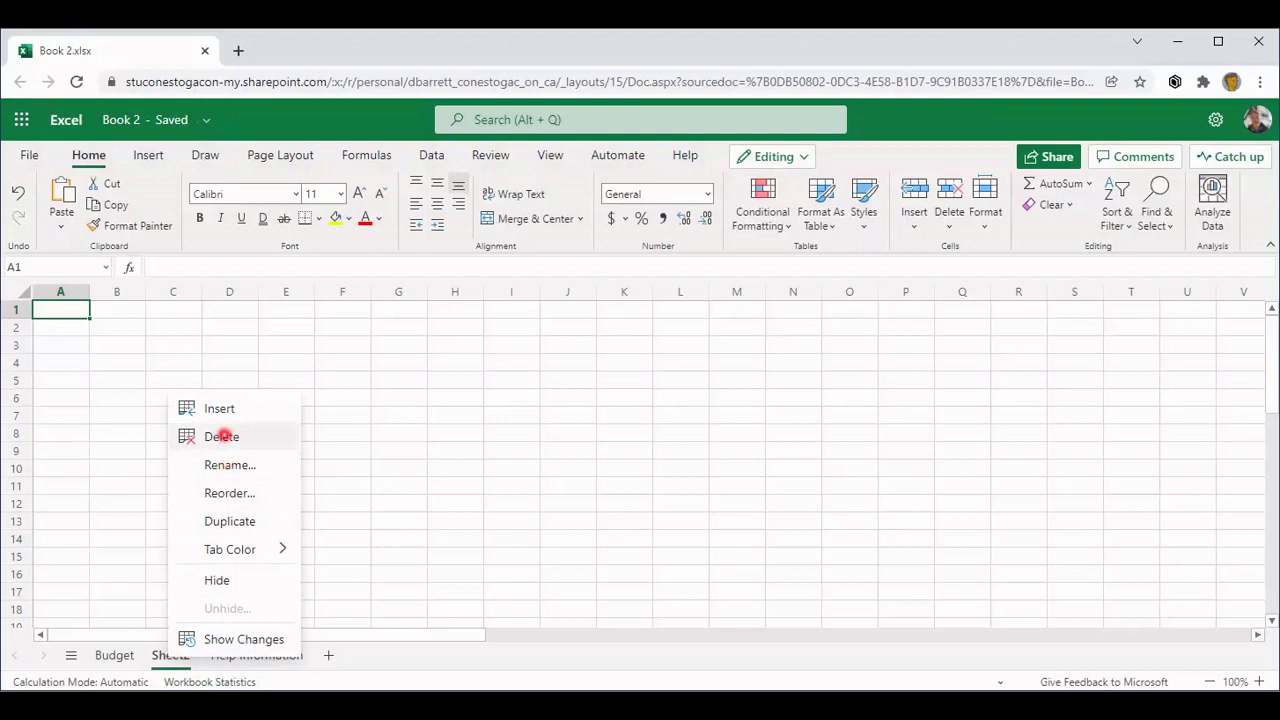
{"action": "left_click", "coordinate": [224, 436]}
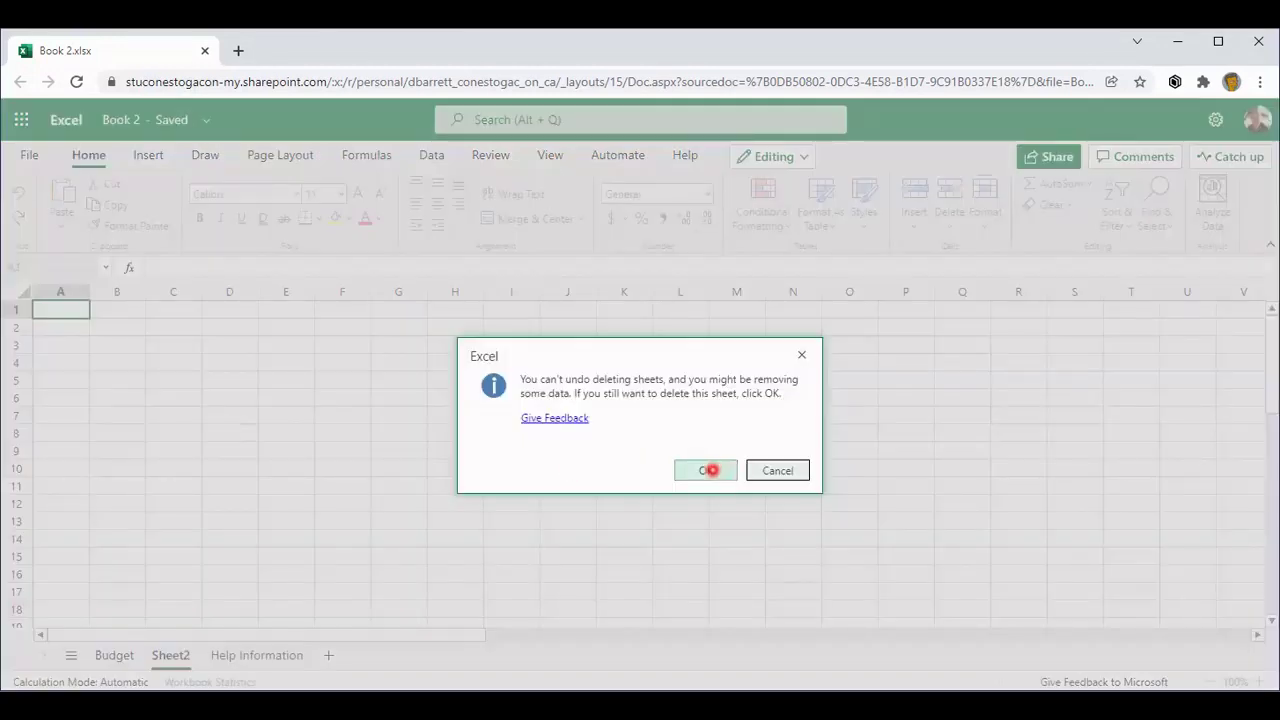
{"action": "left_click", "coordinate": [707, 470]}
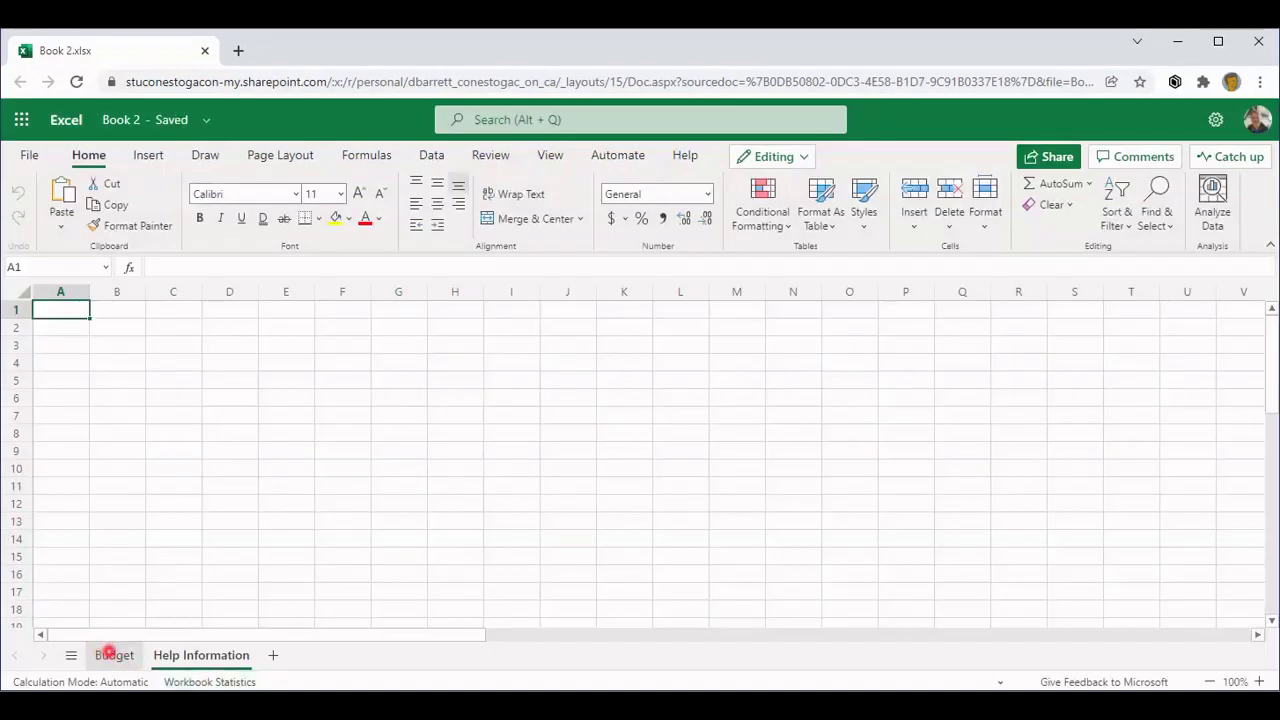
- Switch from Budget to Help Information and back to Budget
{"action": "left_click", "coordinate": [108, 653]}
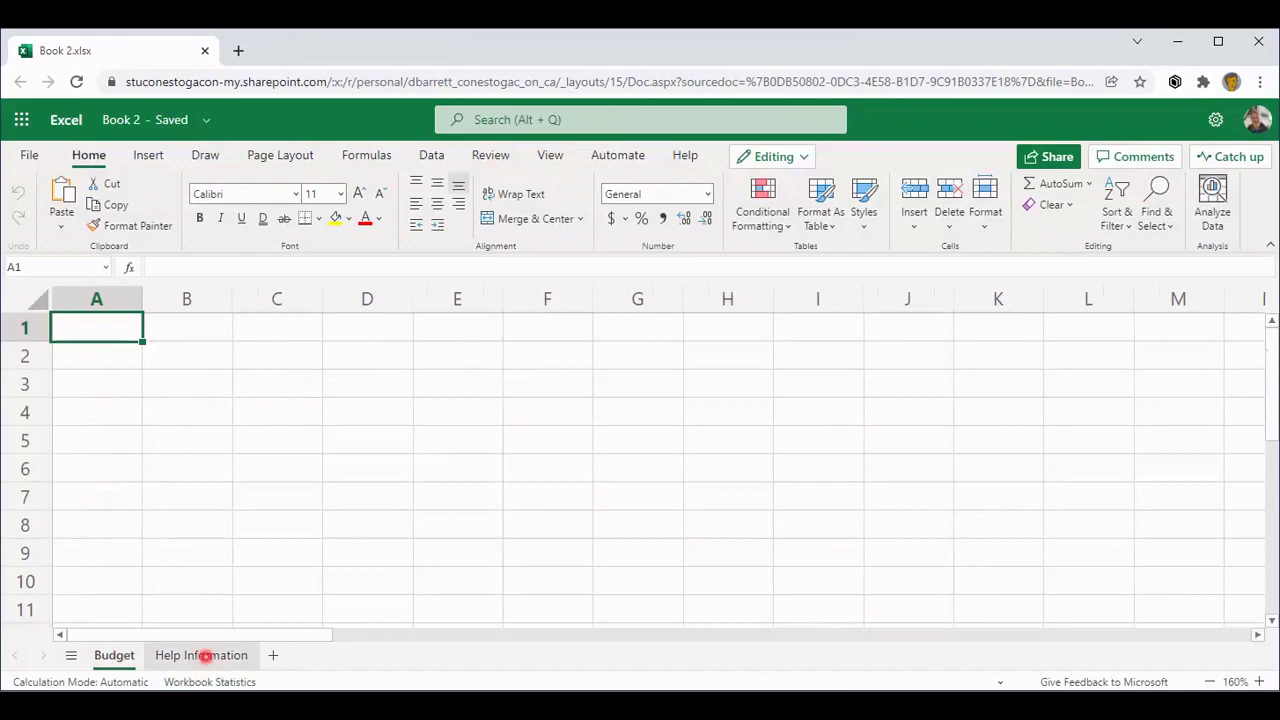
{"action": "left_click", "coordinate": [205, 655]}
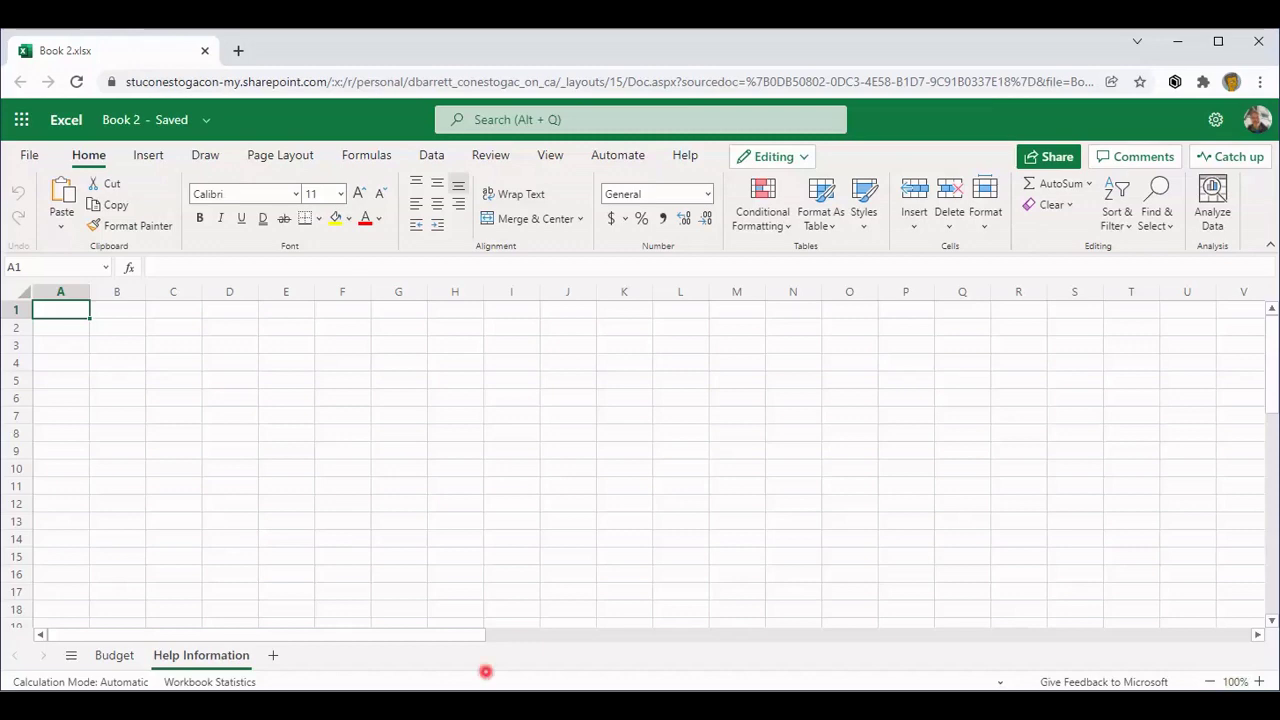
{"action": "left_click", "coordinate": [114, 654]}
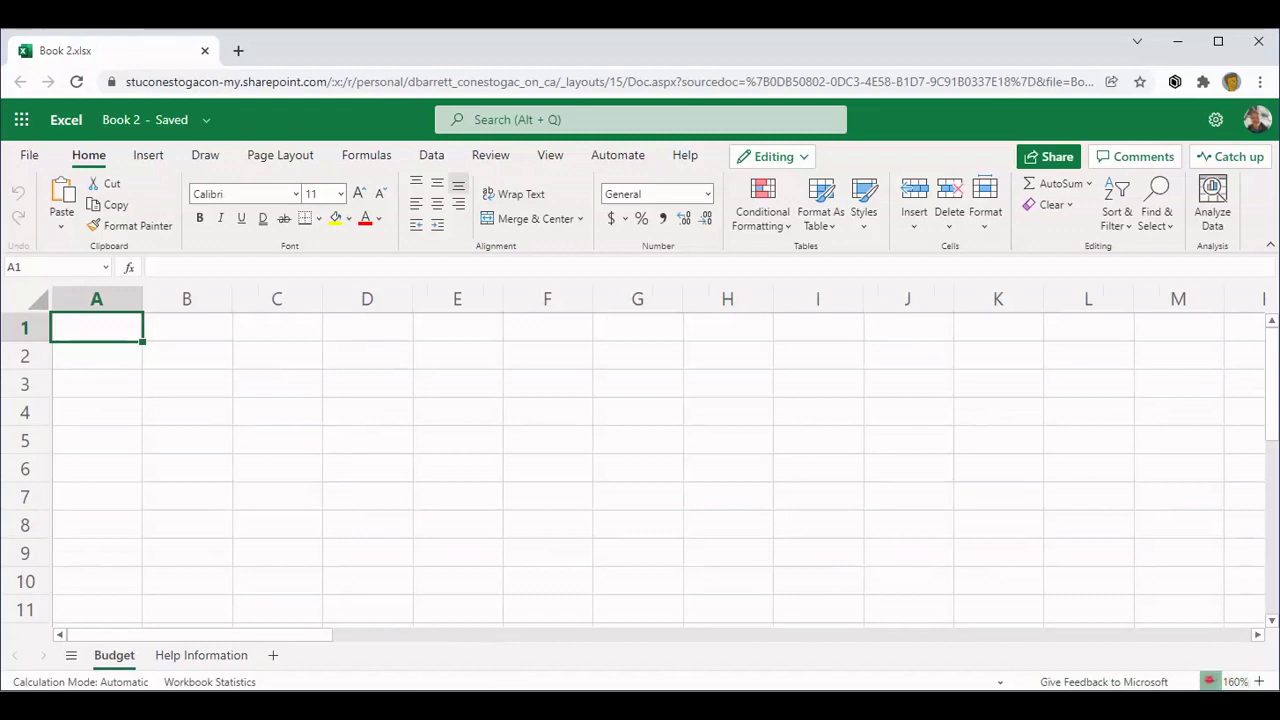
{"action": "left_click", "coordinate": [1209, 681]}
{"action": "left_click", "coordinate": [1209, 681]}
{"action": "left_click", "coordinate": [1209, 681]}
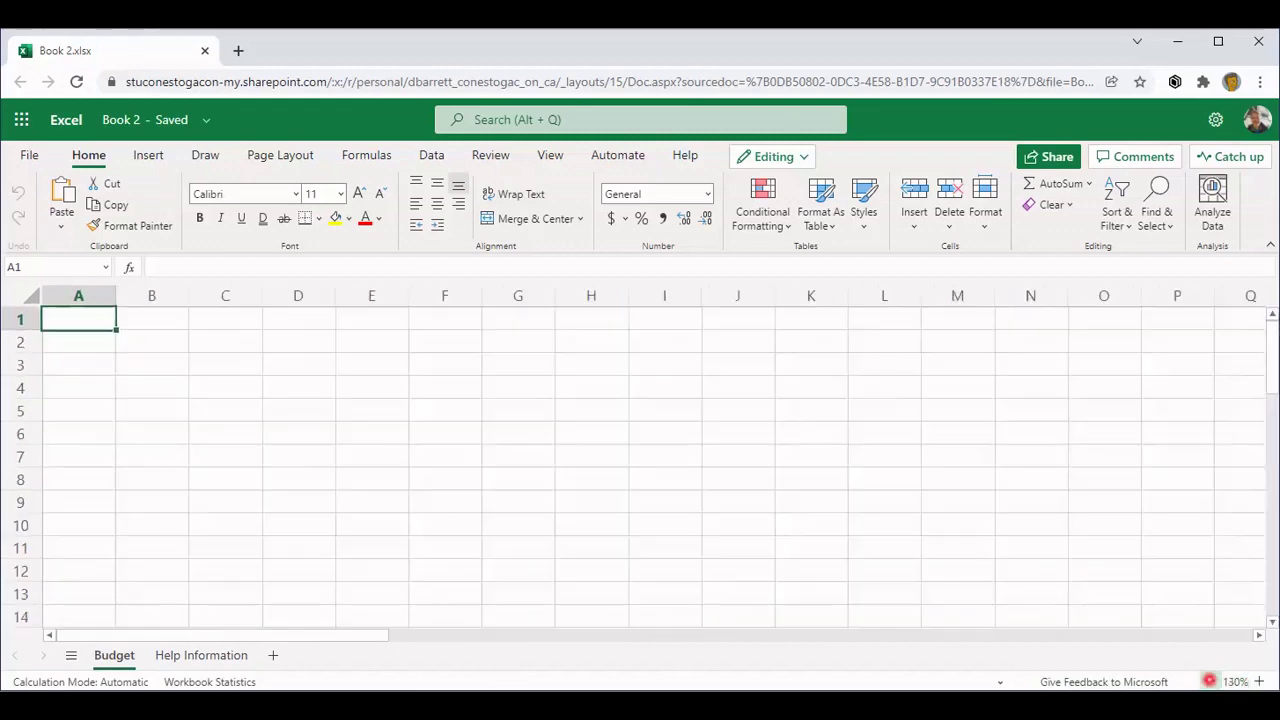
{"action": "left_click", "coordinate": [1209, 681]}
{"action": "left_click", "coordinate": [1209, 681]}
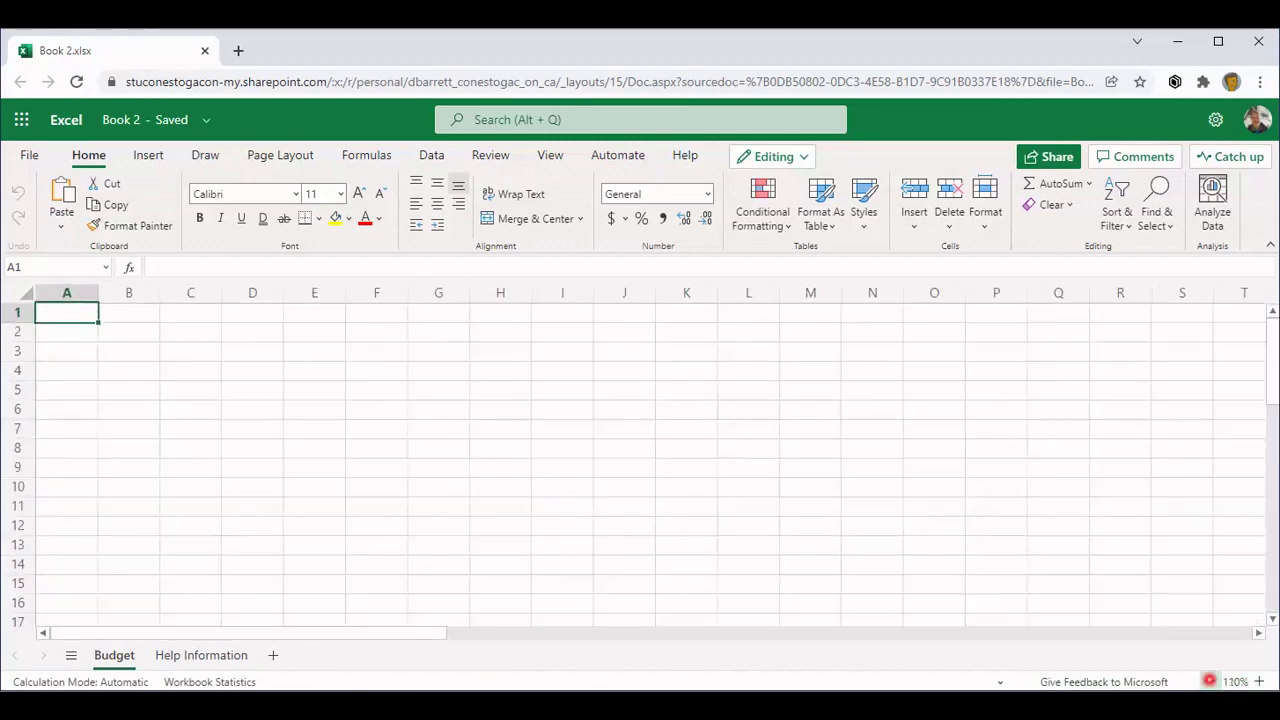
{"action": "left_click", "coordinate": [1209, 681]}
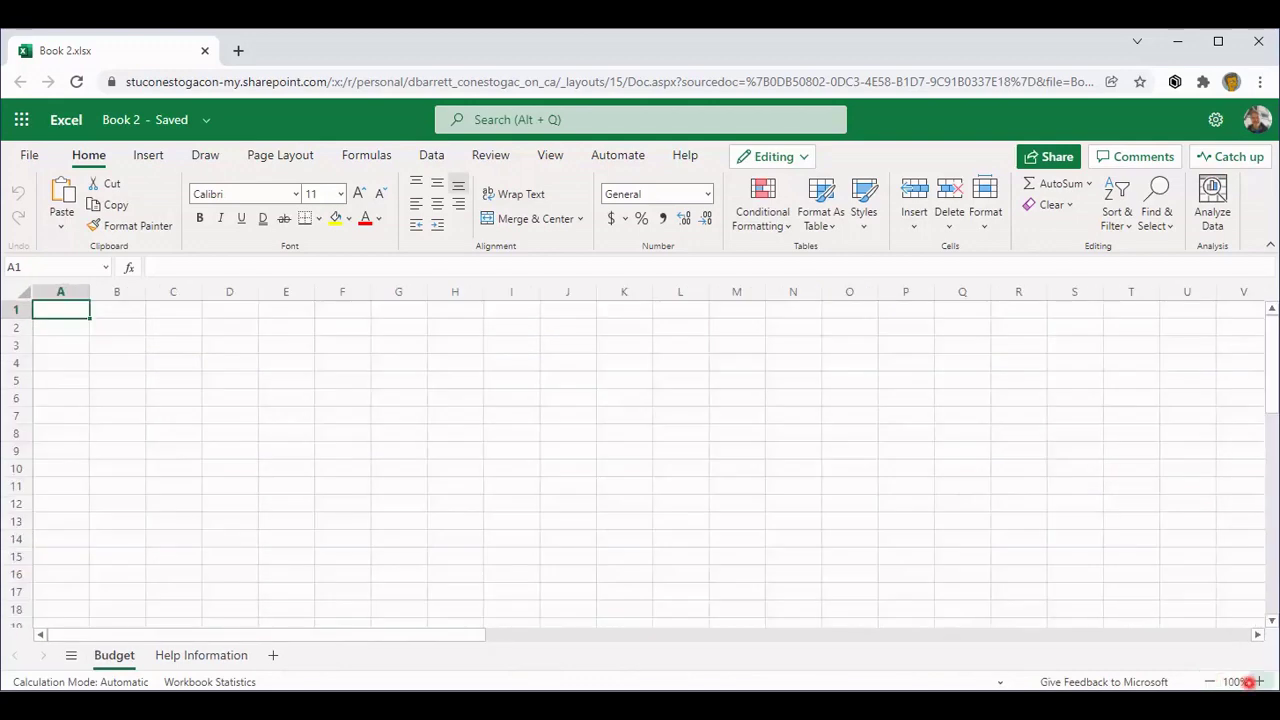
{"action": "left_click", "coordinate": [1260, 681]}
{"action": "left_click", "coordinate": [1261, 681]}
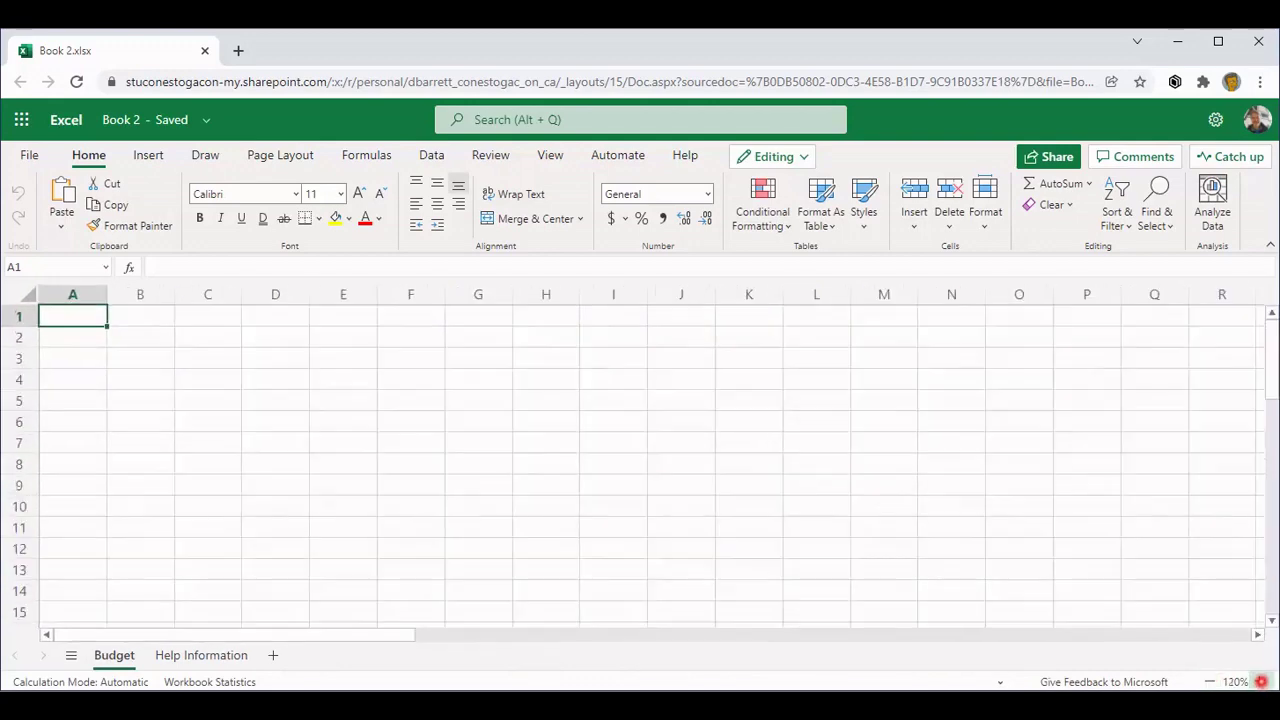
{"action": "left_click", "coordinate": [1261, 681]}
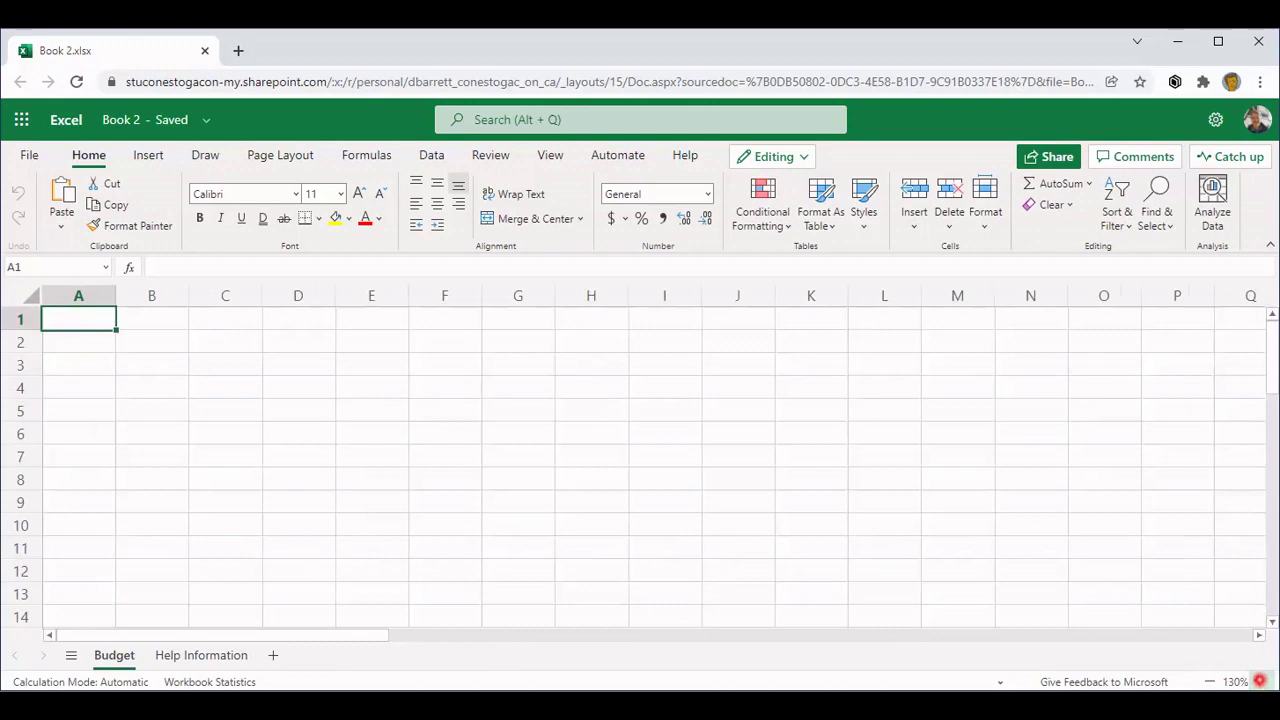
{"action": "left_click", "coordinate": [1261, 681]}
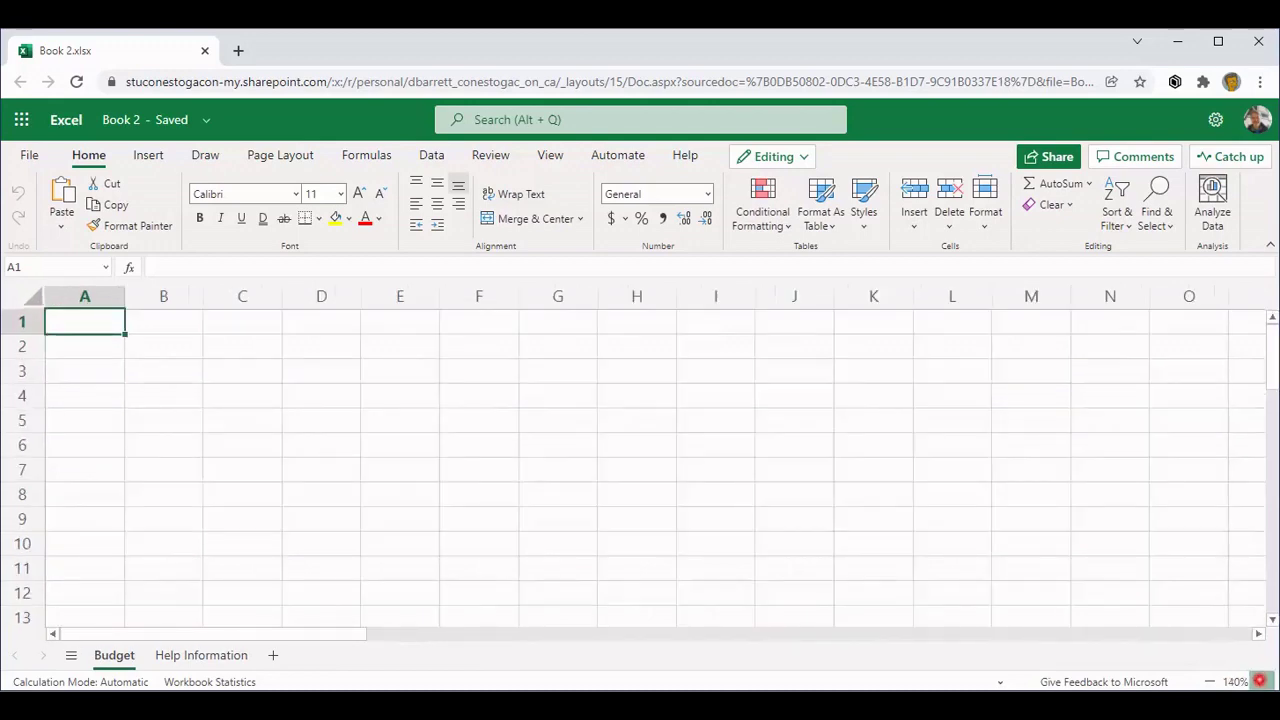
{"action": "left_click", "coordinate": [1260, 681]}
{"action": "left_click", "coordinate": [1260, 681]}
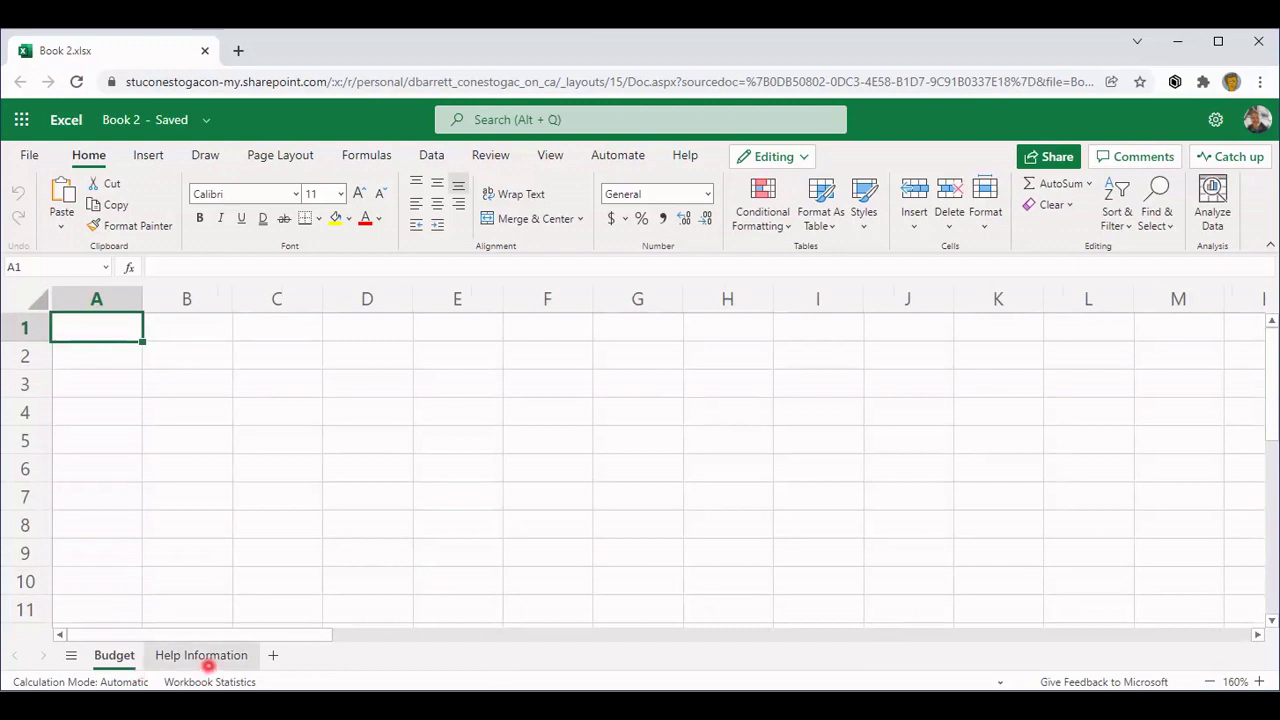
- Delete the Help Information sheet from its tab menu and confirm with OK
{"action": "right_click", "coordinate": [212, 653]}
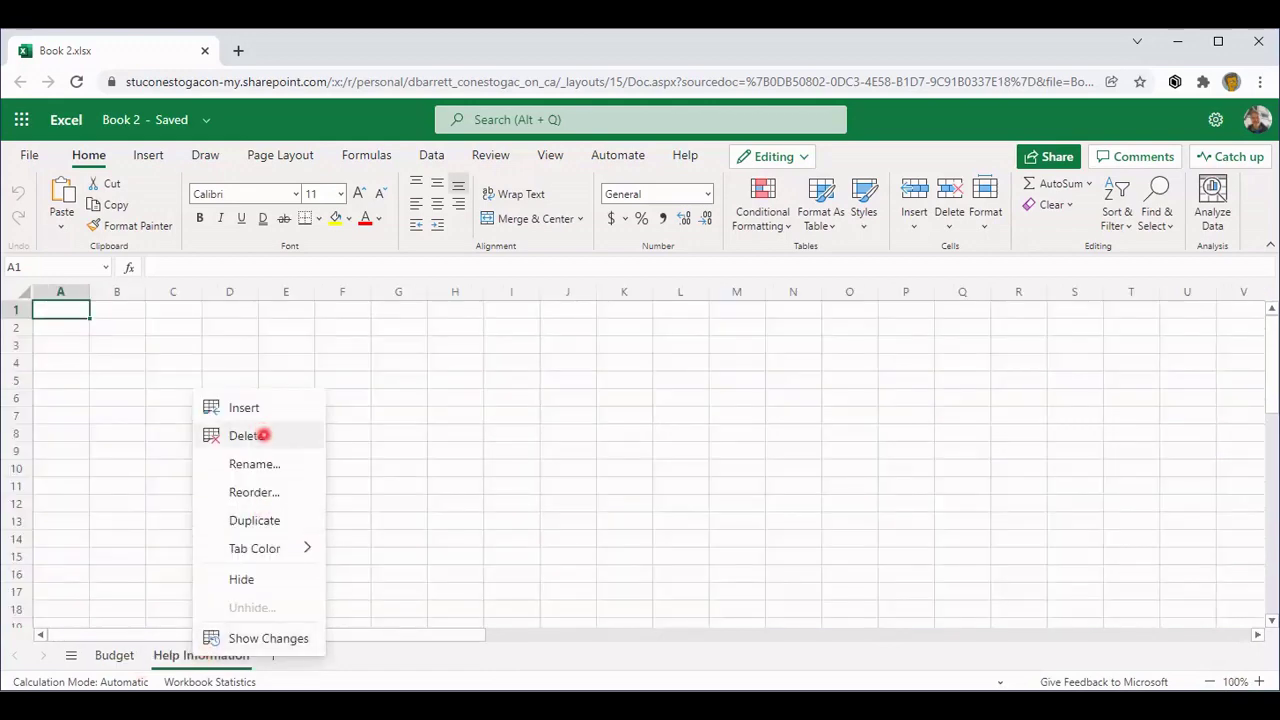
{"action": "left_click", "coordinate": [263, 435]}
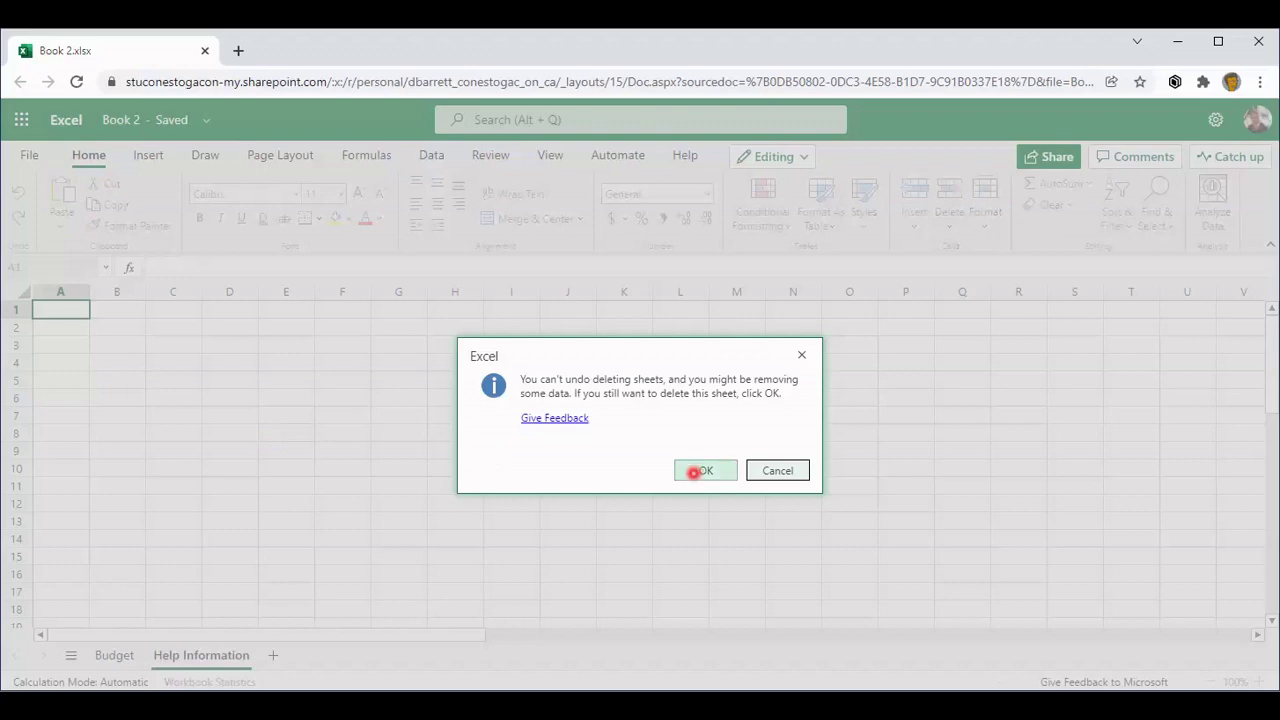
{"action": "left_click", "coordinate": [694, 471]}
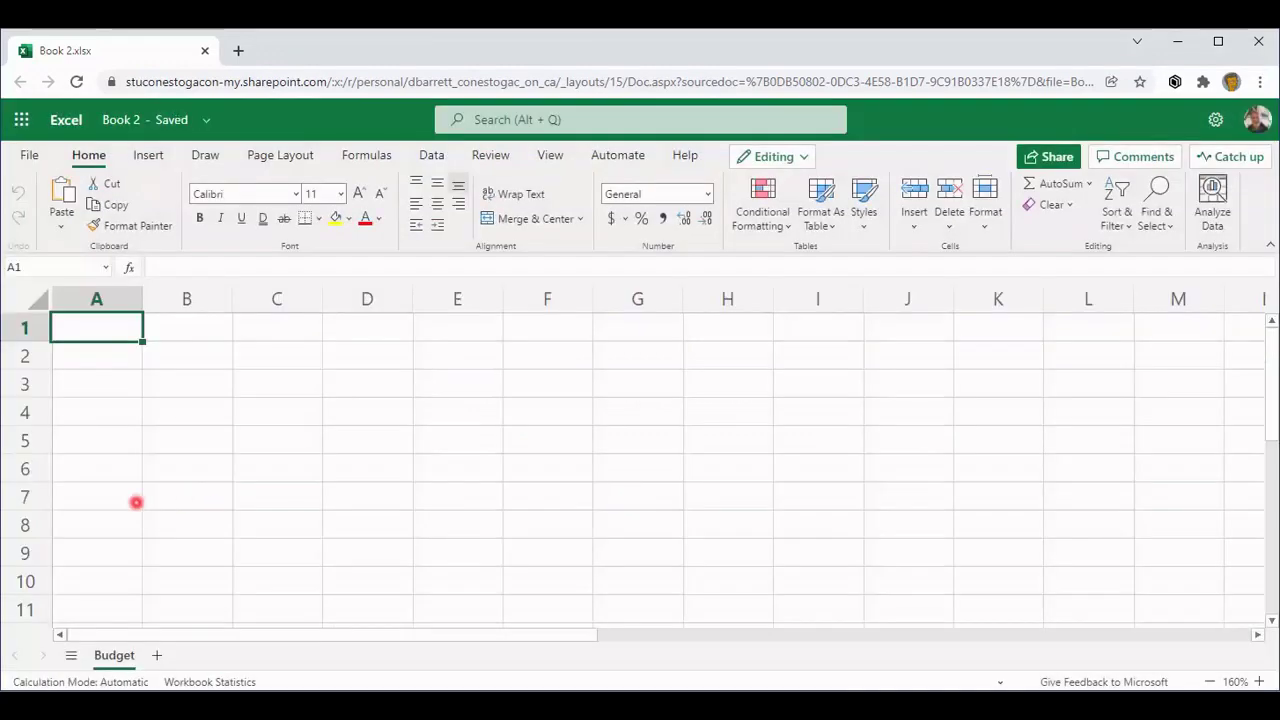